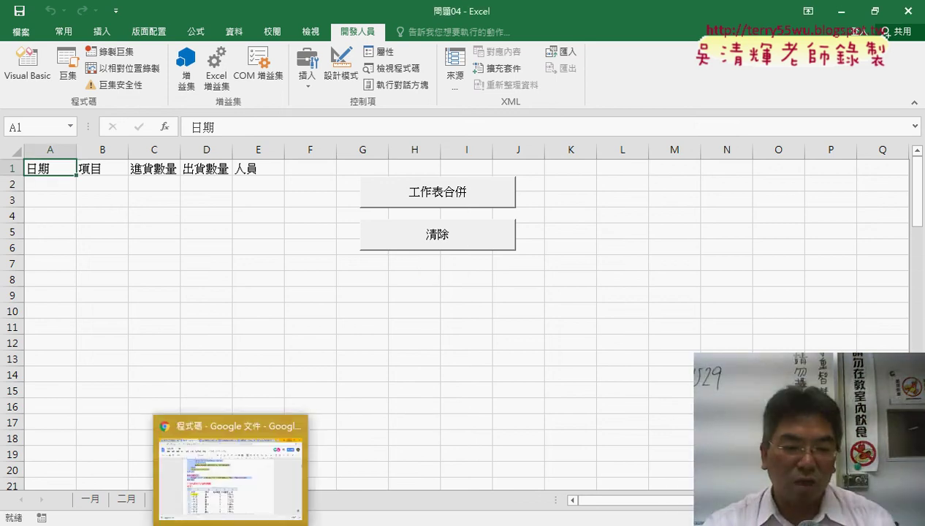
Look up the details of 問題04.xlsx in its Drive folder, then return to Excel.
click(227, 453)
click(87, 14)
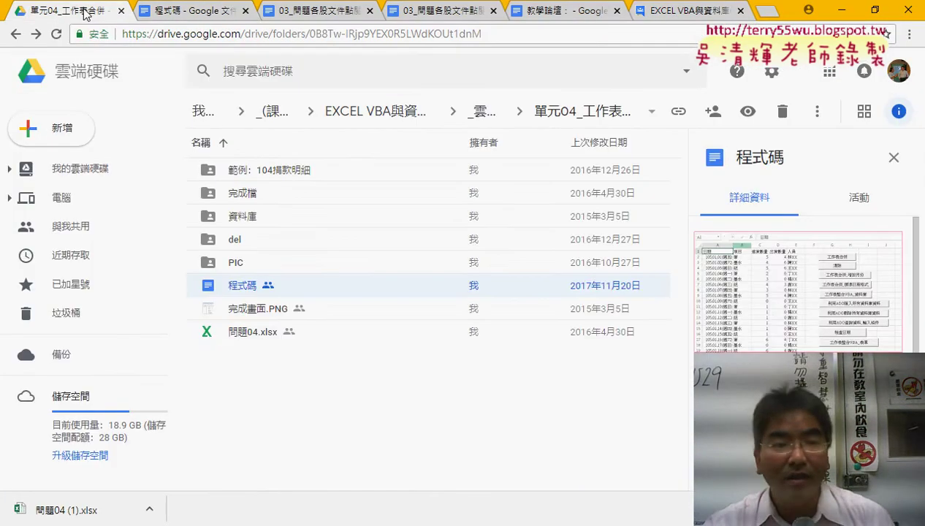
click(265, 341)
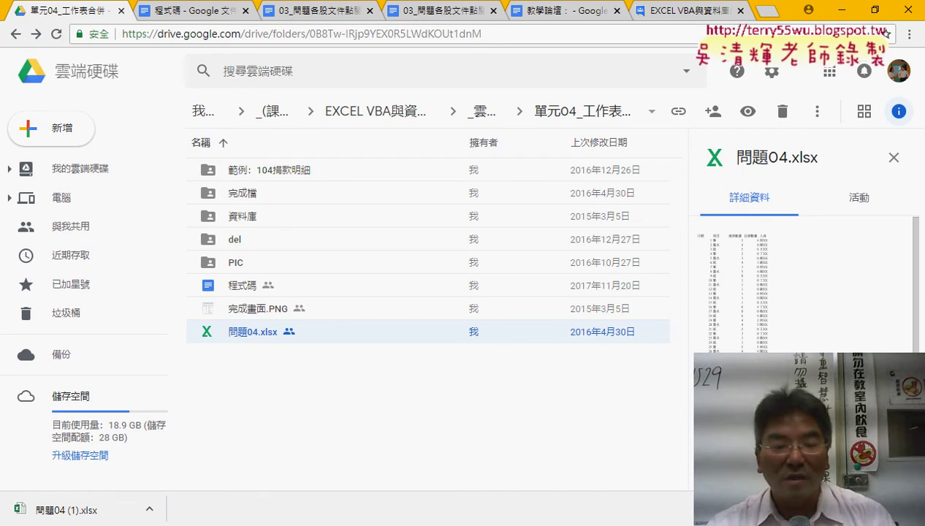
click(278, 500)
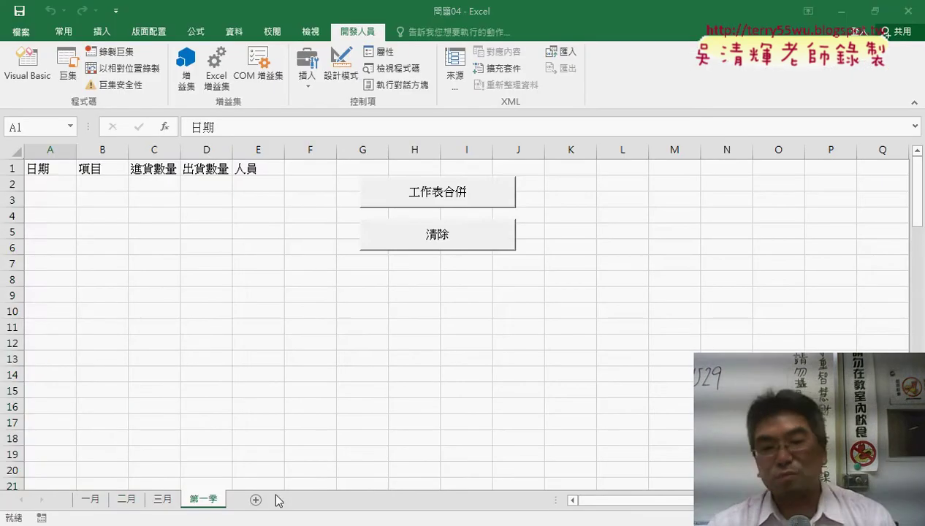
Review the 一月, 二月 and 三月 sheet data, then go back to 第一季.
click(93, 499)
click(126, 500)
click(170, 502)
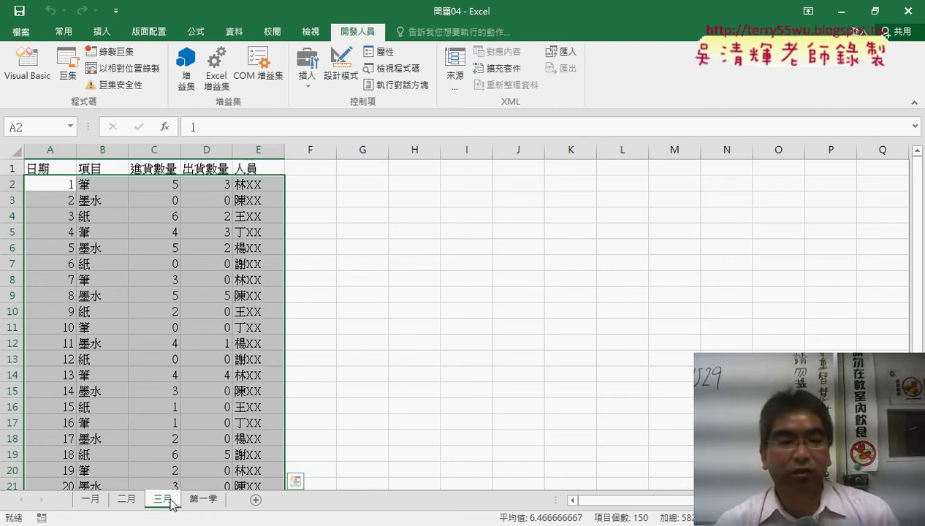
click(201, 502)
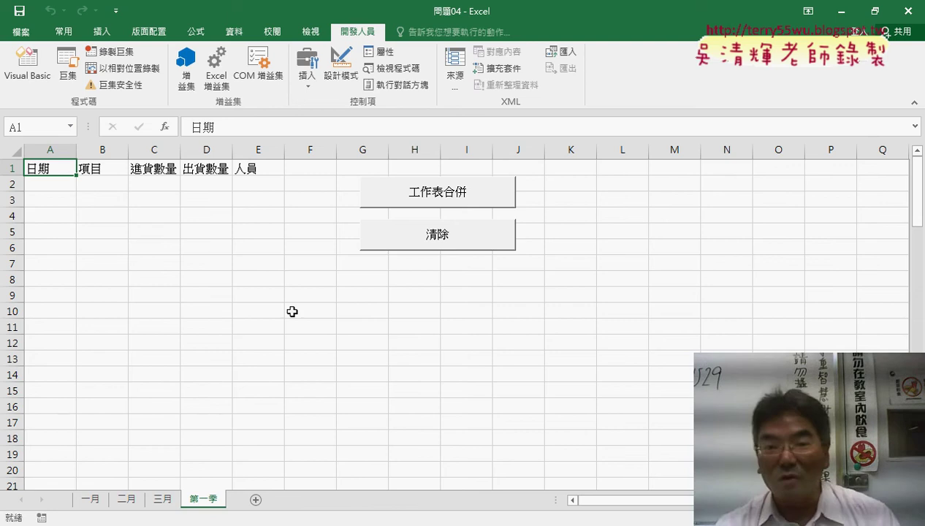
Run 工作表合併 to stack the three months into 第一季, inspect it, then clear it.
click(453, 197)
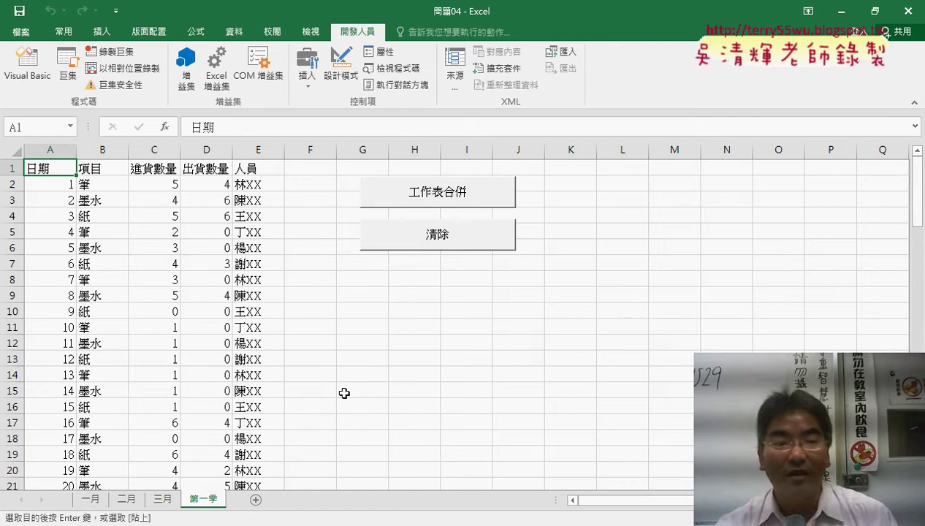
scroll(349, 365, down, 1)
scroll(349, 358, down, 7)
scroll(350, 346, down, 6)
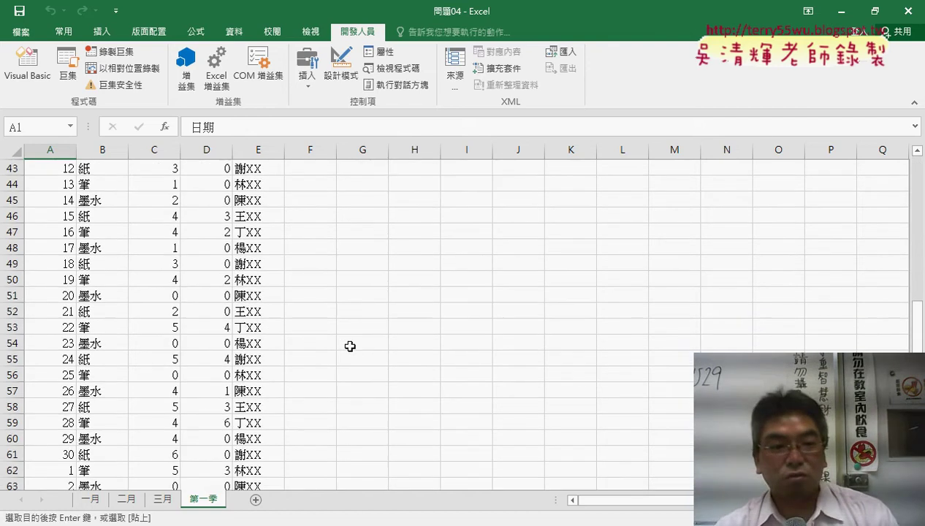
scroll(350, 346, down, 8)
scroll(350, 346, down, 6)
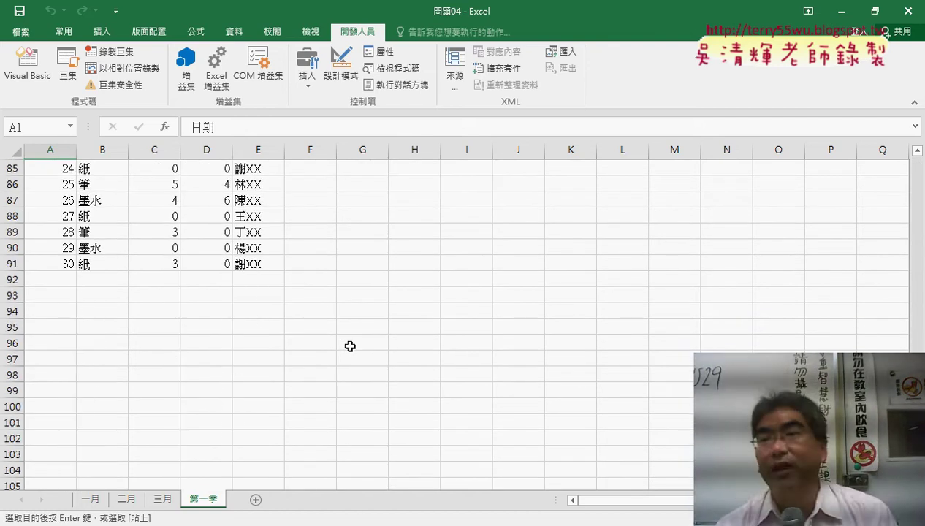
scroll(350, 345, up, 2)
scroll(350, 345, up, 7)
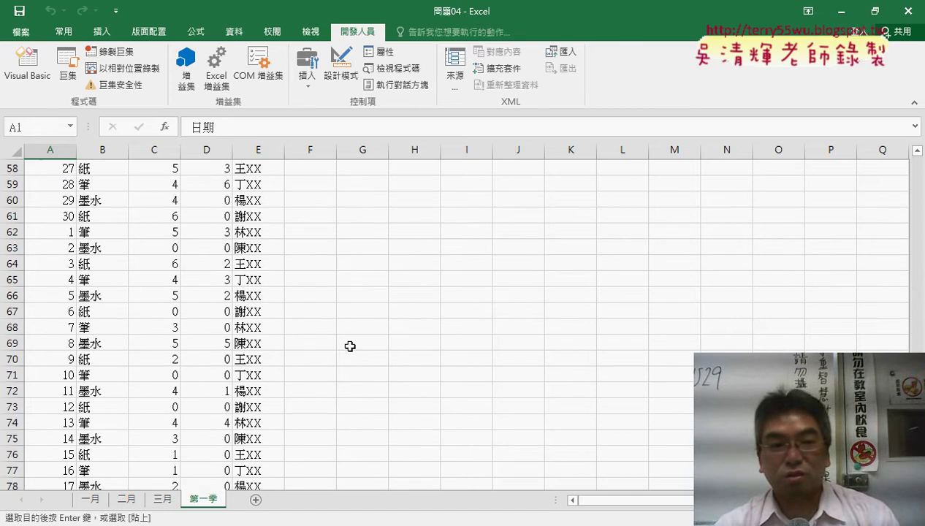
scroll(350, 346, up, 7)
scroll(350, 345, up, 6)
scroll(350, 346, up, 6)
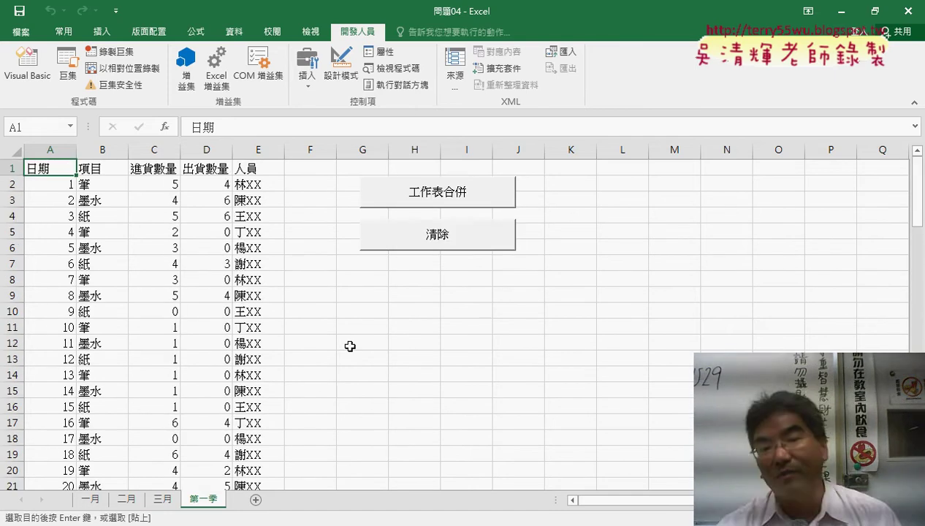
click(451, 247)
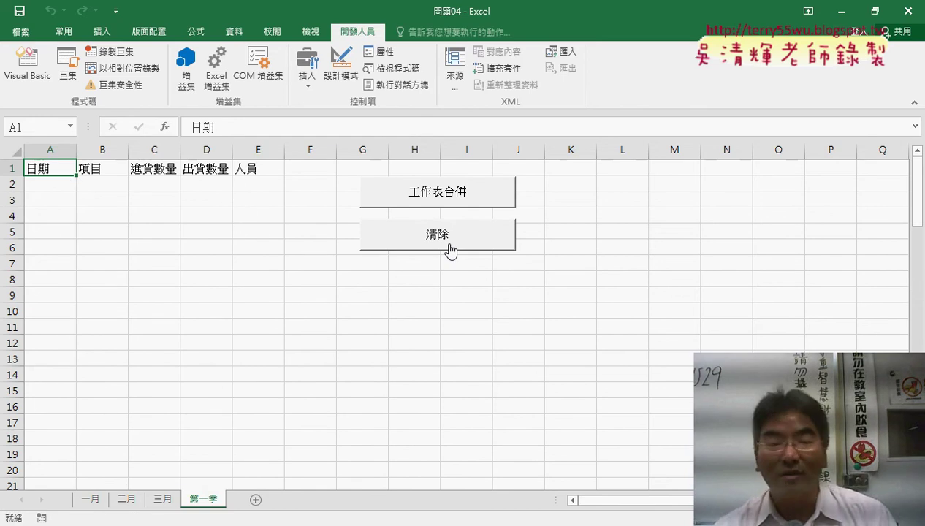
On the 一月 sheet, select the data from A2 using Ctrl+Shift+Right and Ctrl+Shift+Down.
click(96, 505)
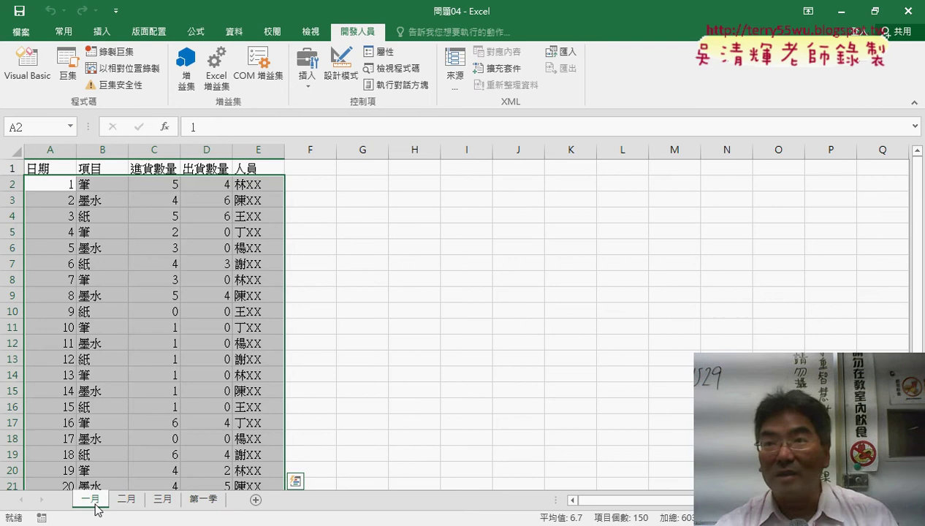
click(343, 361)
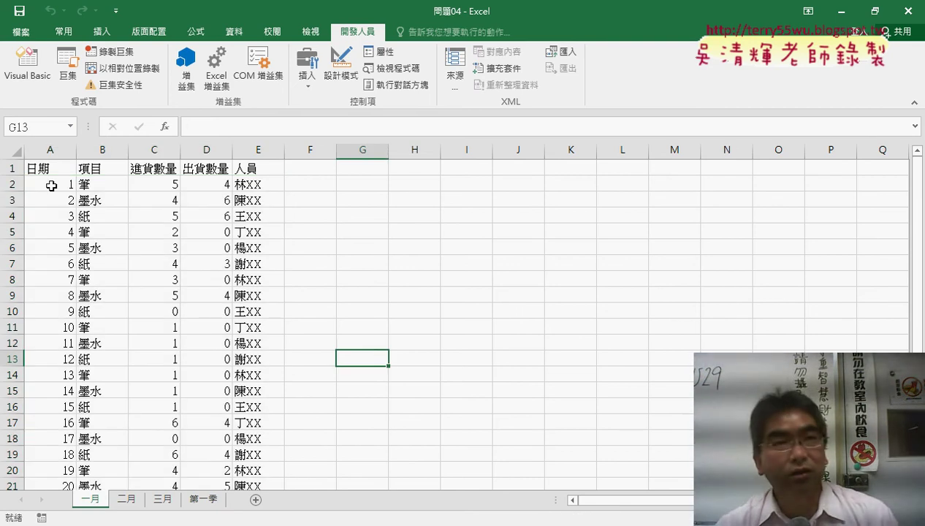
click(29, 184)
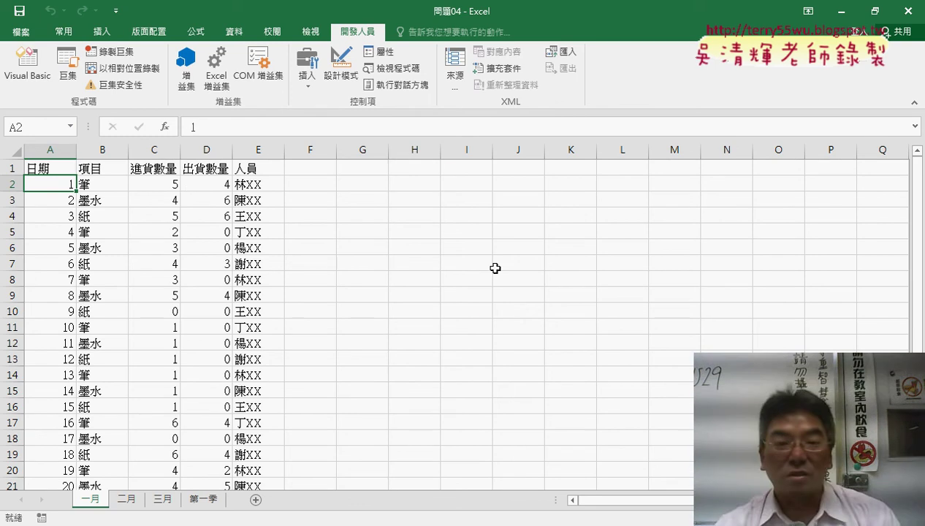
click(487, 326)
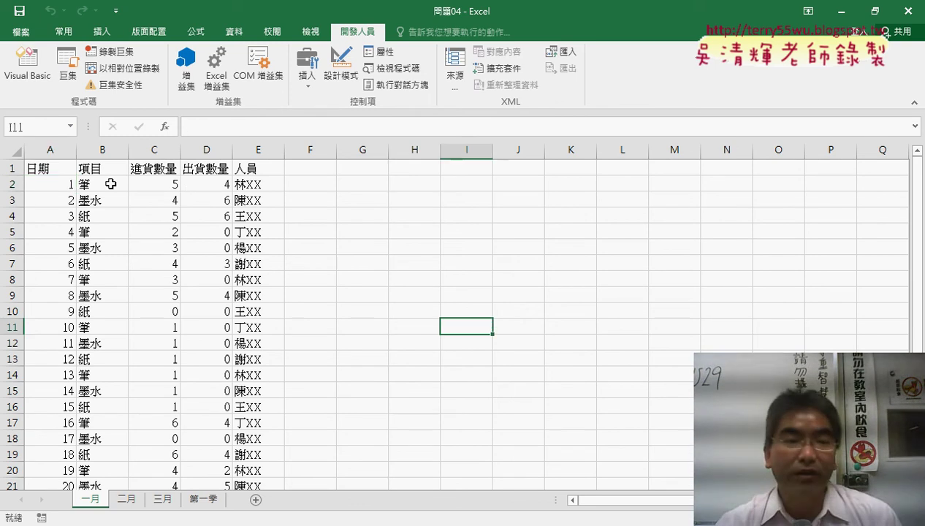
click(57, 187)
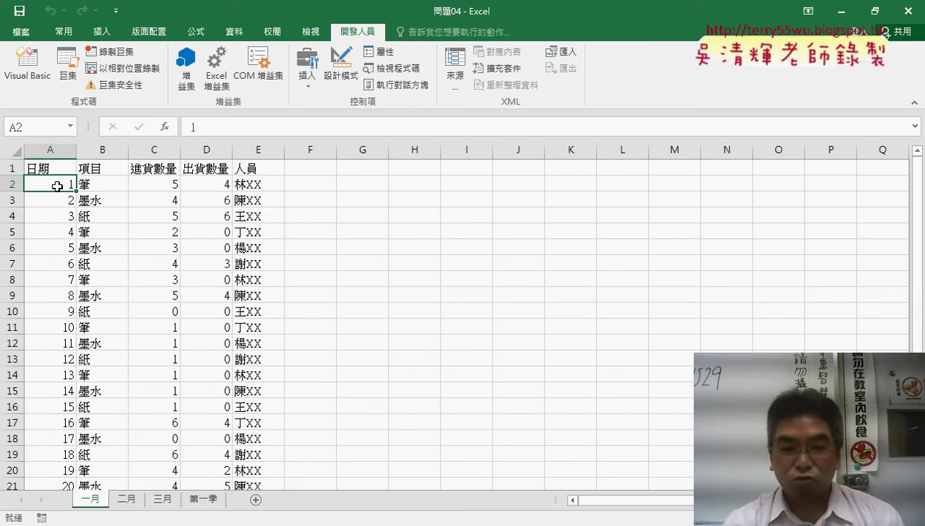
key(ctrl+shift+Right)
key(ctrl+shift+Down)
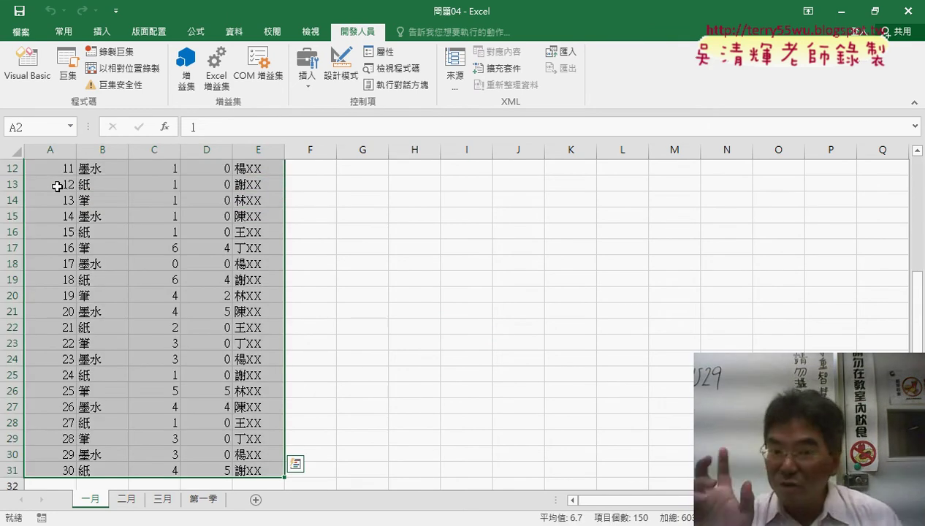
scroll(376, 271, up, 1)
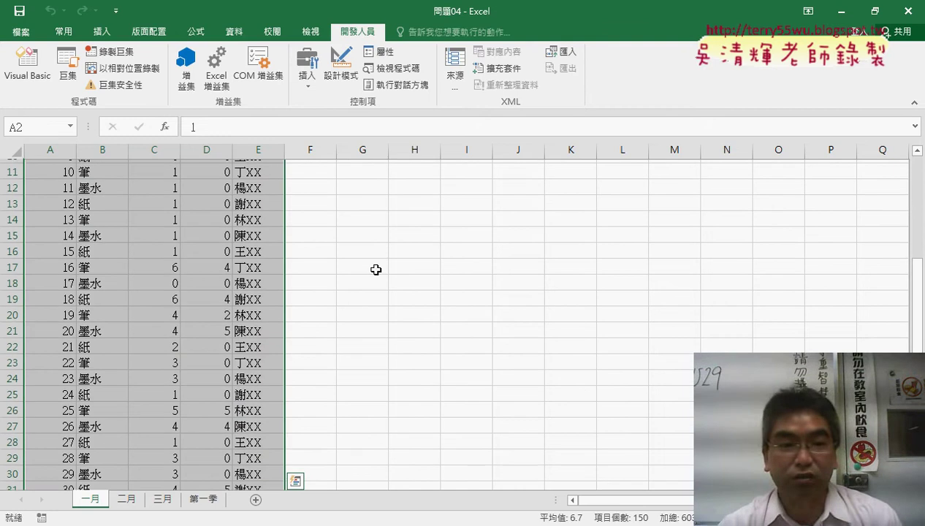
scroll(305, 255, up, 3)
click(134, 226)
Compare with a manual drag selection, then reselect from A2 across to column E.
drag(48, 183, 240, 429)
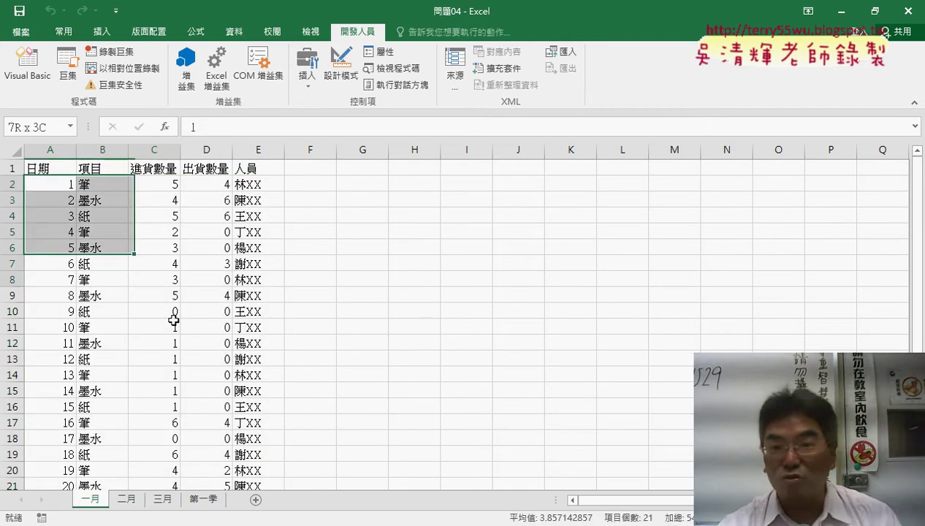
click(362, 343)
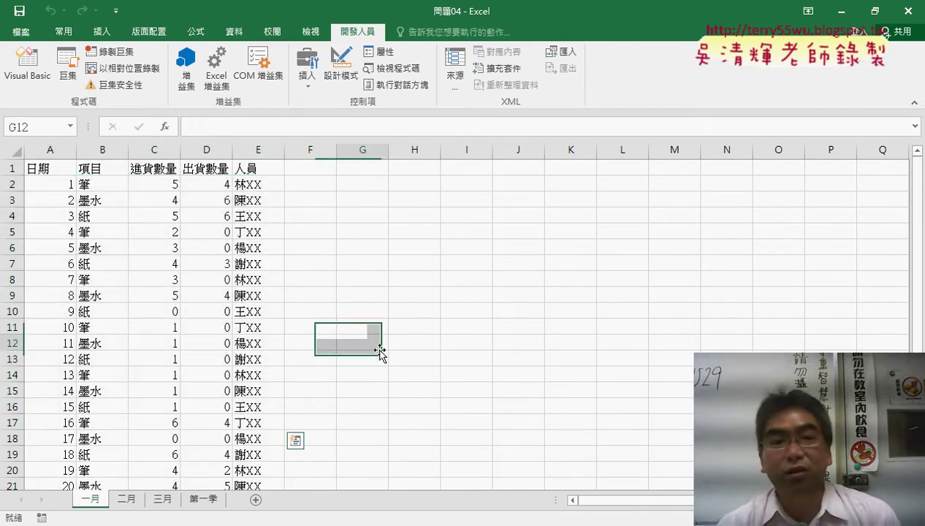
scroll(117, 343, down, 3)
scroll(117, 343, down, 2)
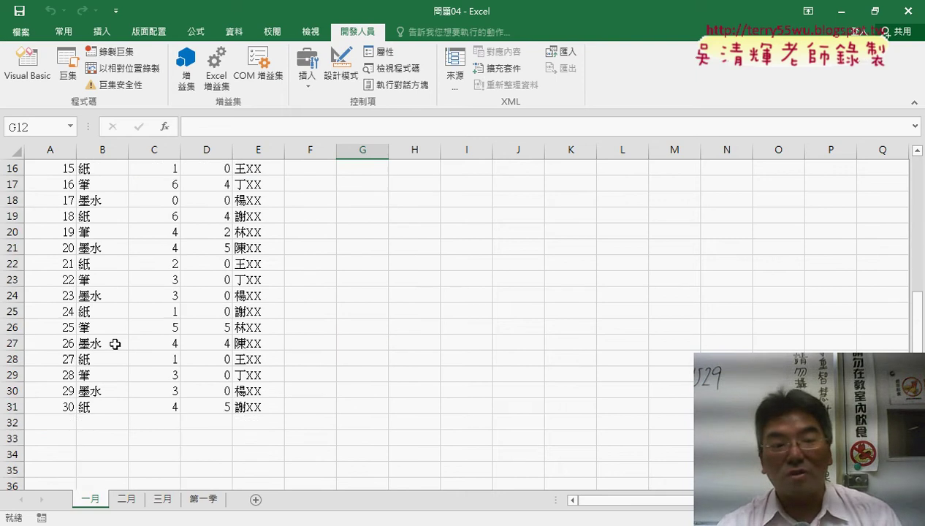
scroll(117, 343, down, 1)
scroll(115, 344, up, 4)
scroll(114, 344, up, 2)
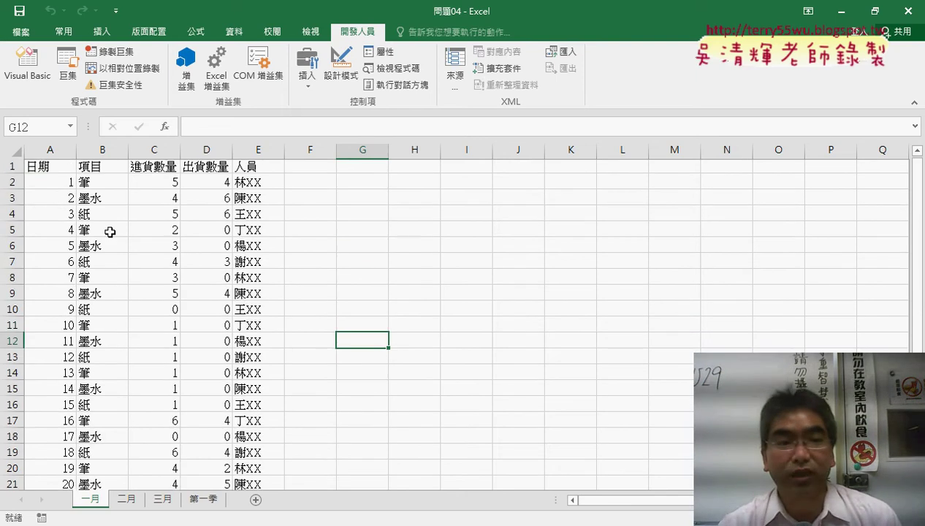
click(65, 186)
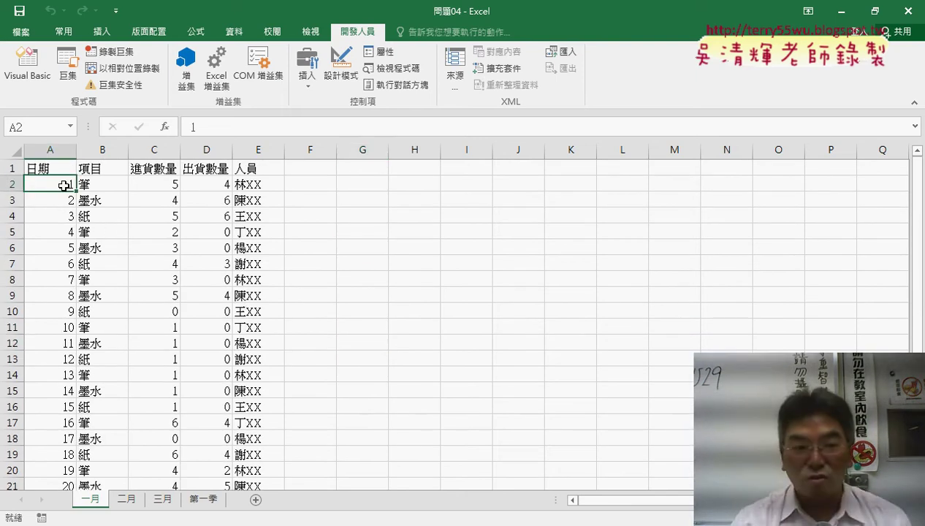
key(ctrl+shift+Right)
Select the 一月 records A2:E31 and copy them with Ctrl+C.
key(ctrl+shift+Down)
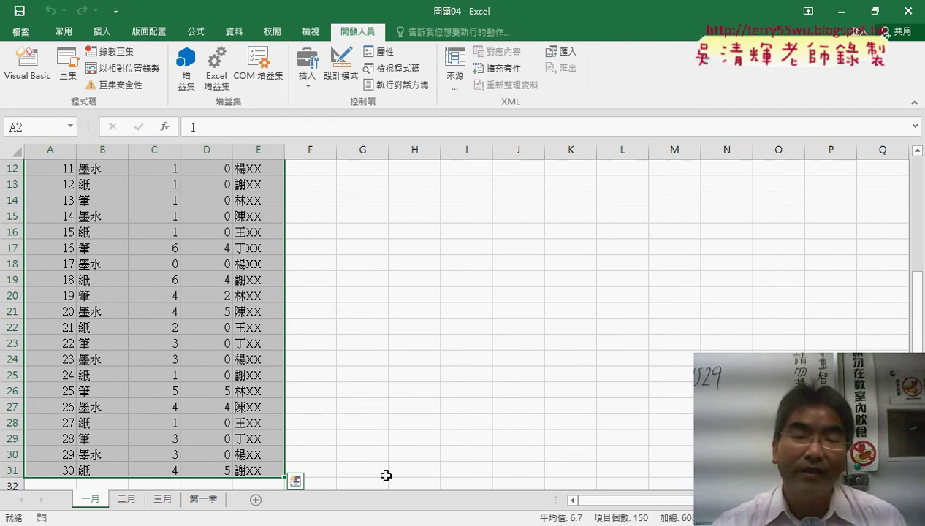
scroll(435, 450, up, 4)
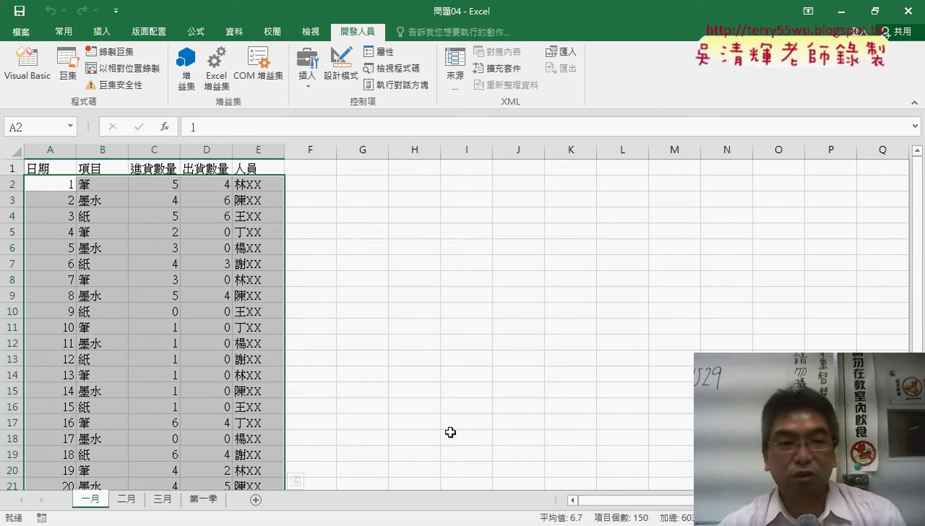
click(58, 185)
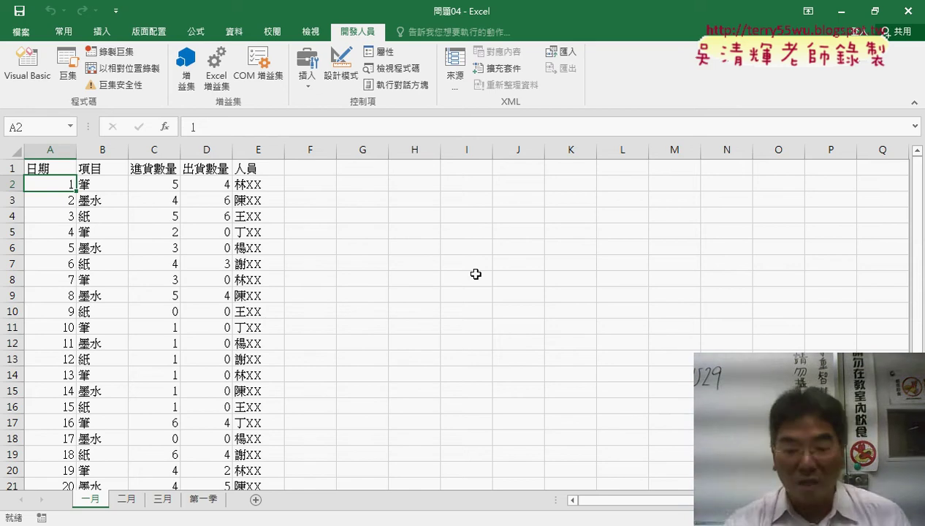
key(ctrl+shift+Right)
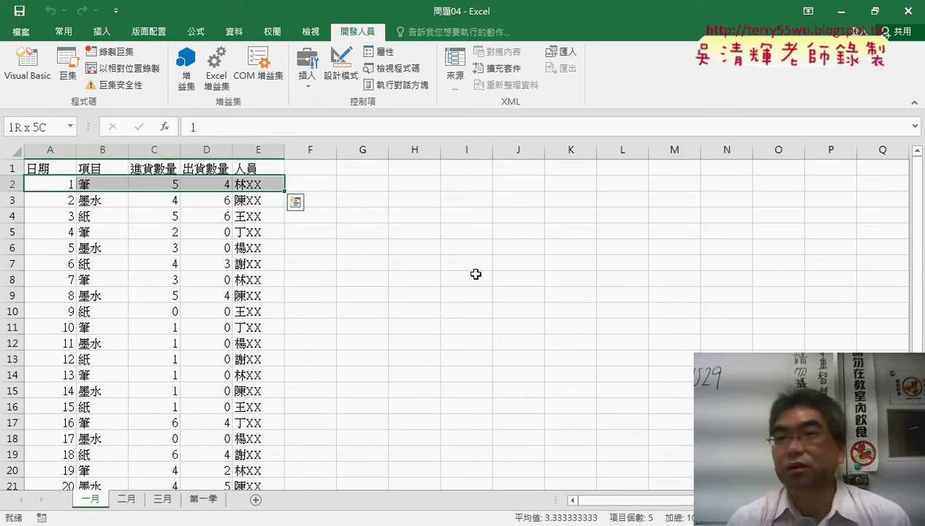
key(ctrl+shift+Down)
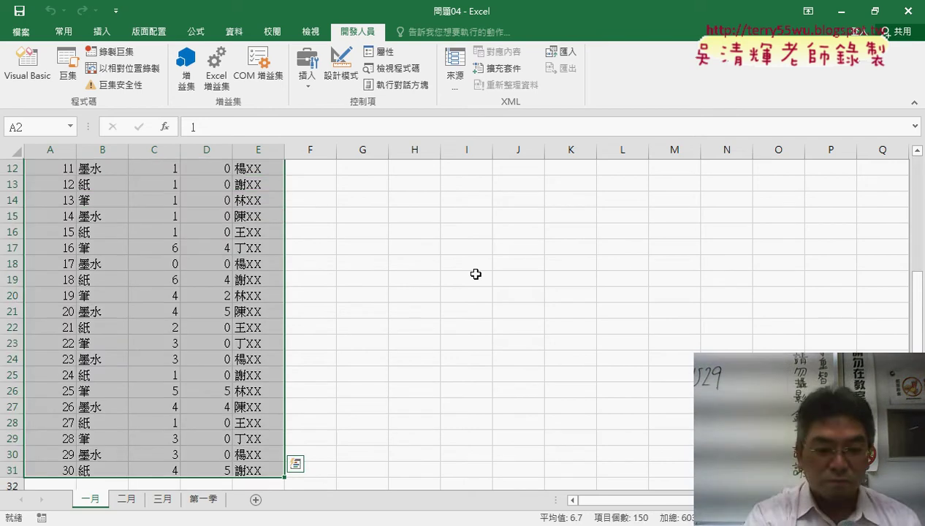
key(ctrl+c)
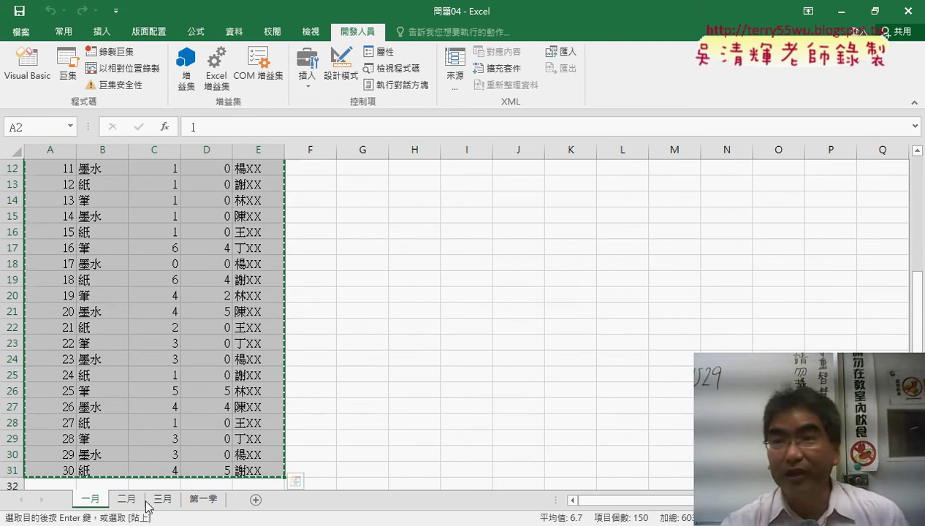
Paste the copied 一月 rows into 第一季 starting at A2.
click(205, 500)
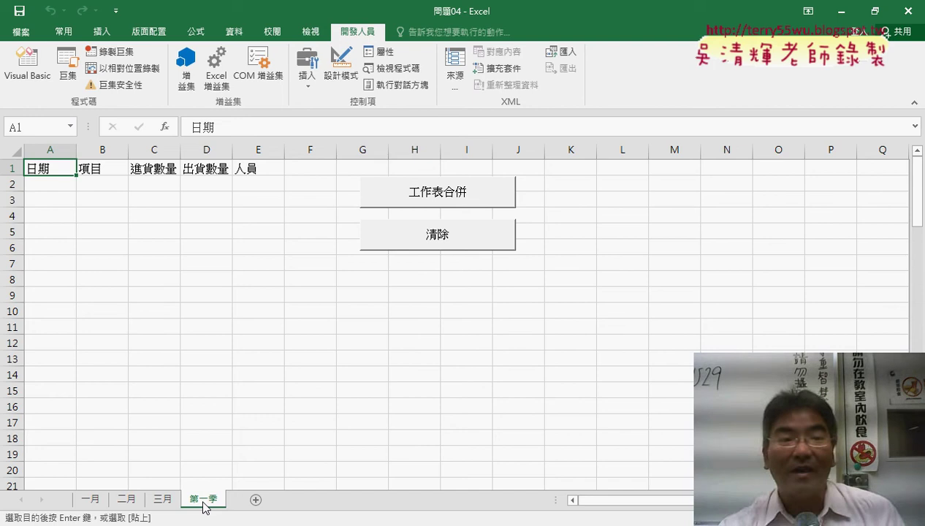
click(65, 187)
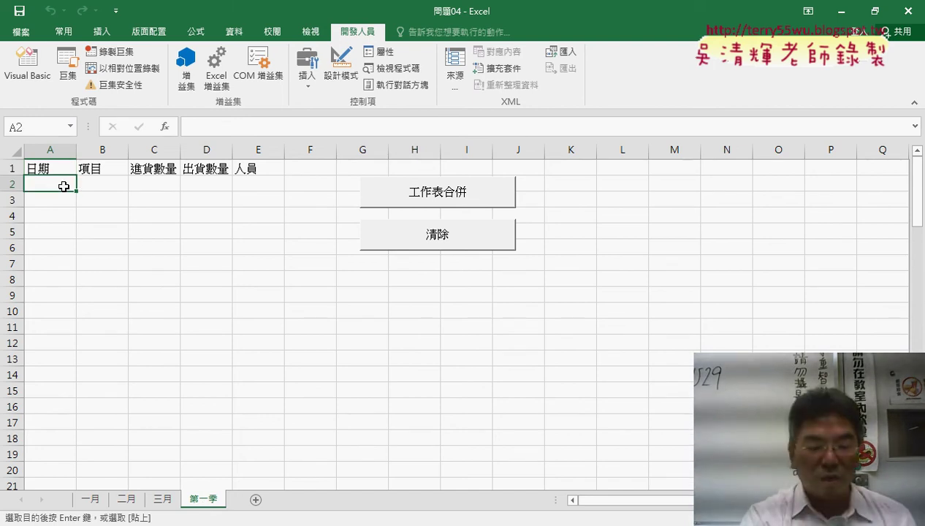
key(ctrl+v)
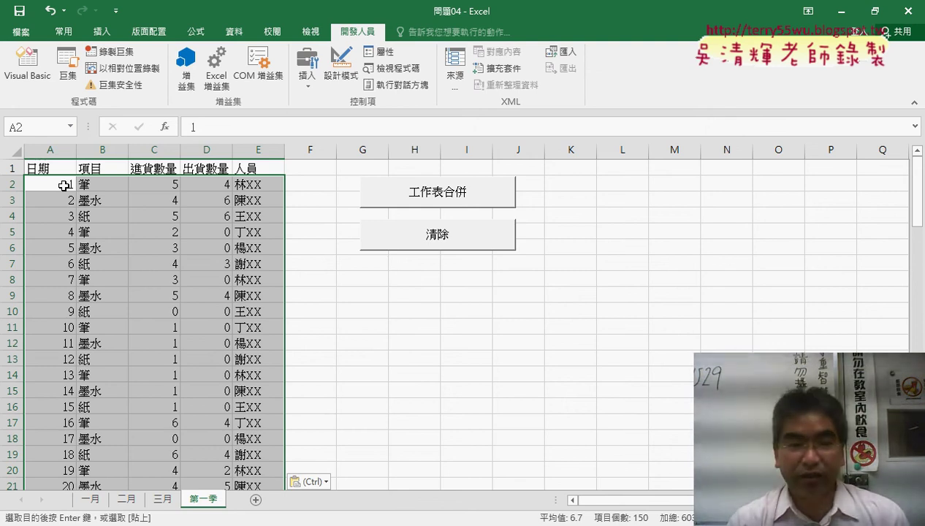
Confirm the pasted data ends at row 31, dismiss the paste options, and switch windows.
key(ctrl+Down)
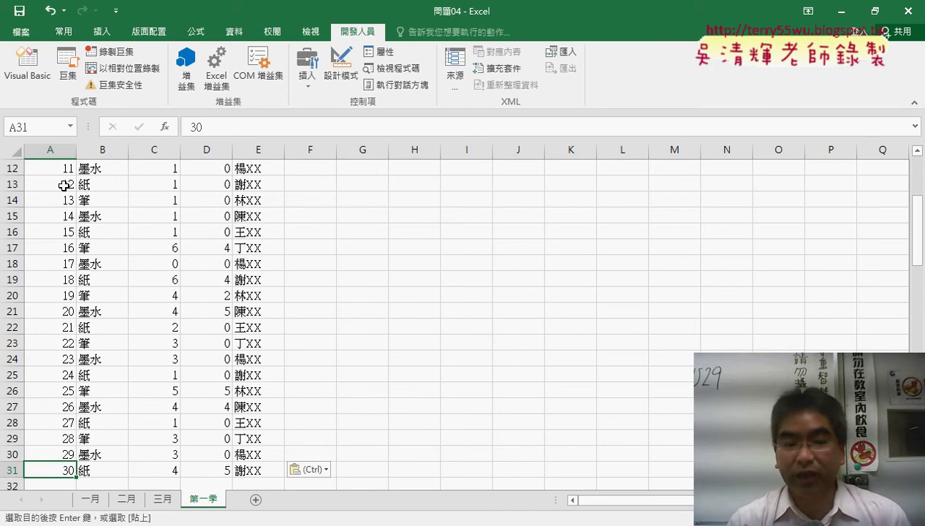
key(Down)
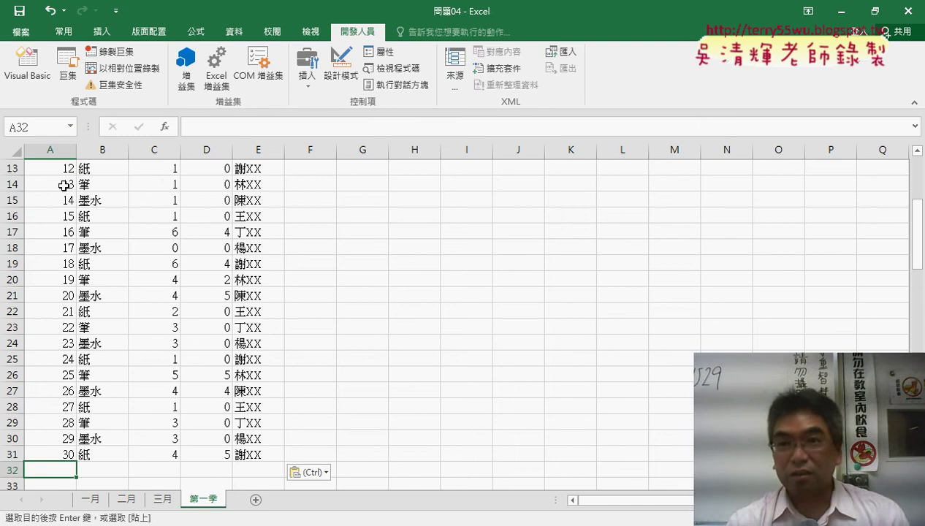
key(ctrl)
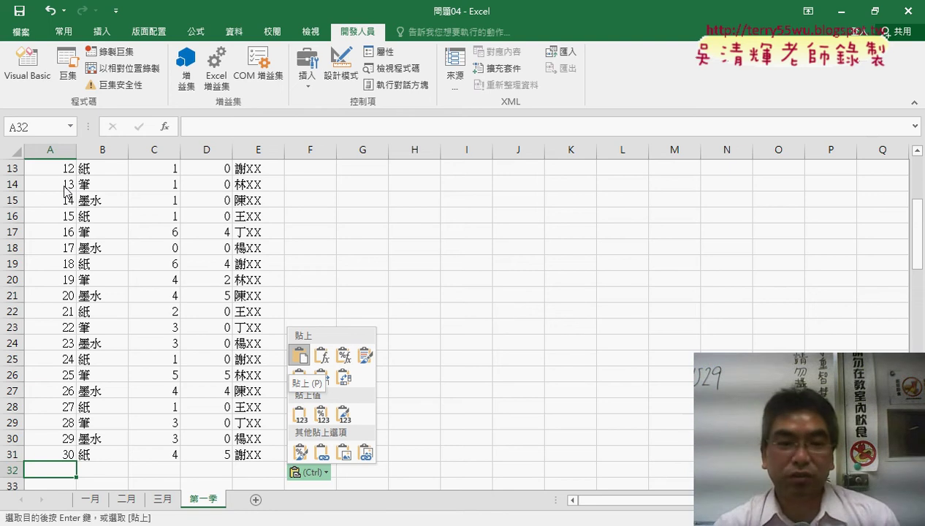
key(Escape)
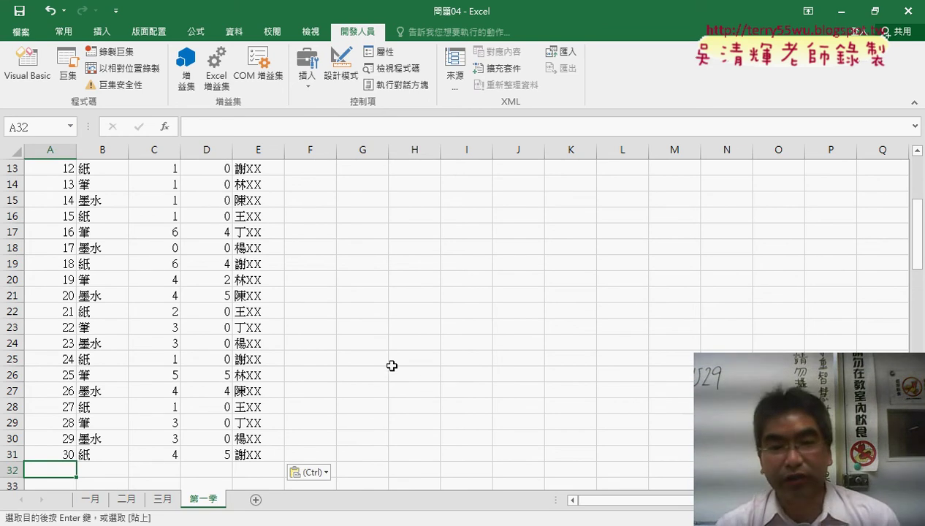
scroll(387, 364, up, 3)
key(alt+Tab)
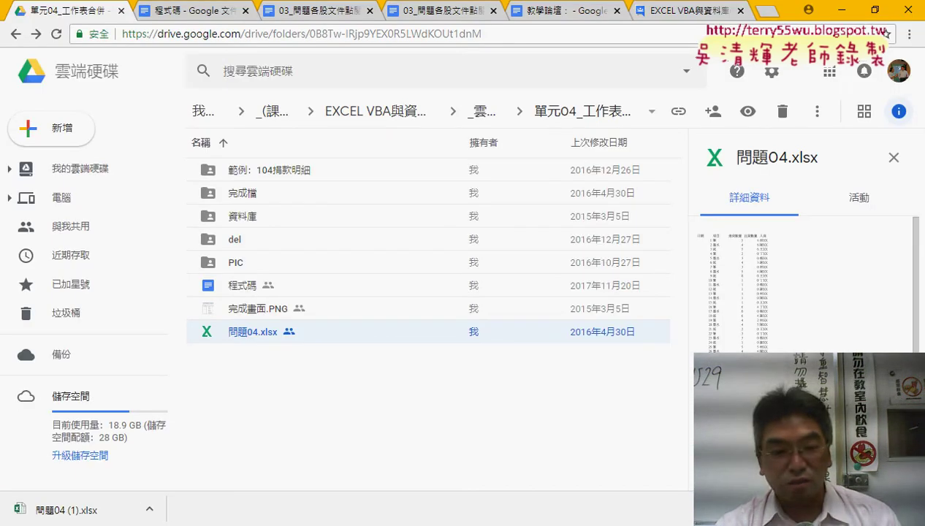
Minimize Chrome and place the VBA editor beside the Excel 第一季 sheet.
click(385, 483)
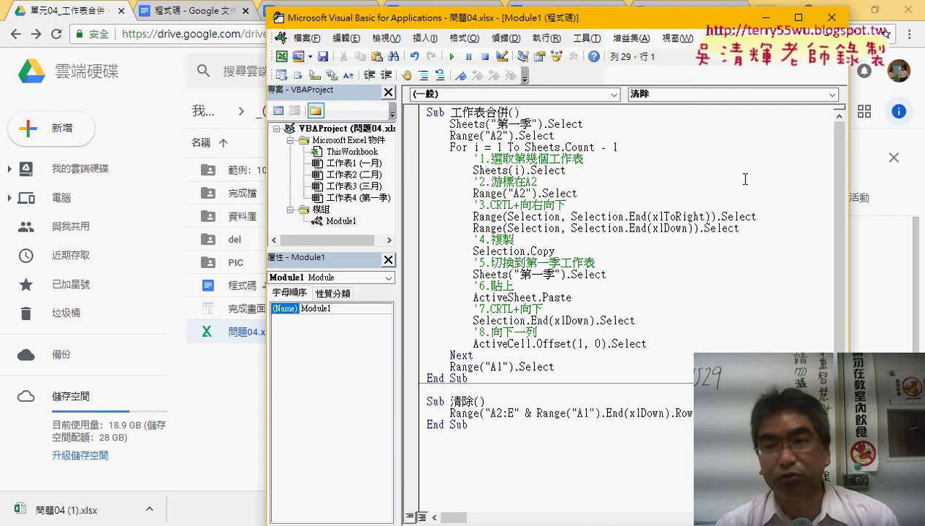
click(843, 10)
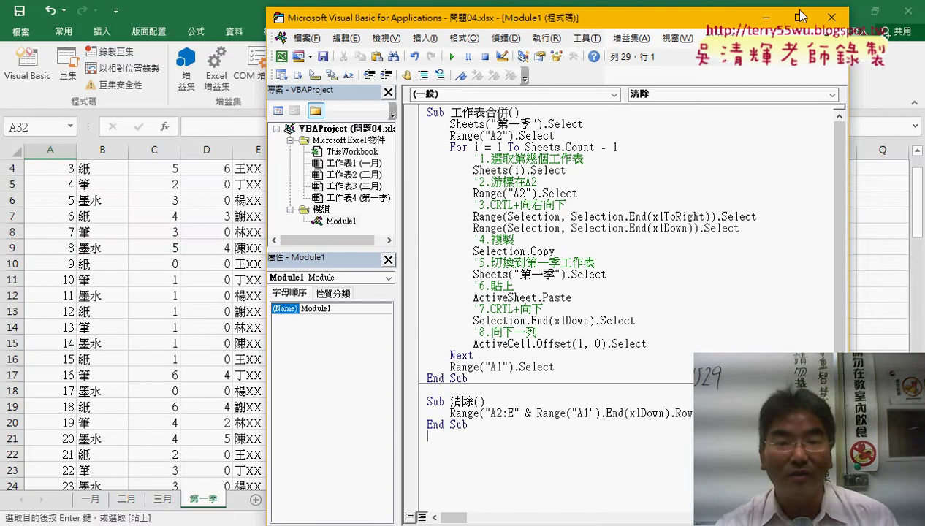
drag(523, 32, 625, 32)
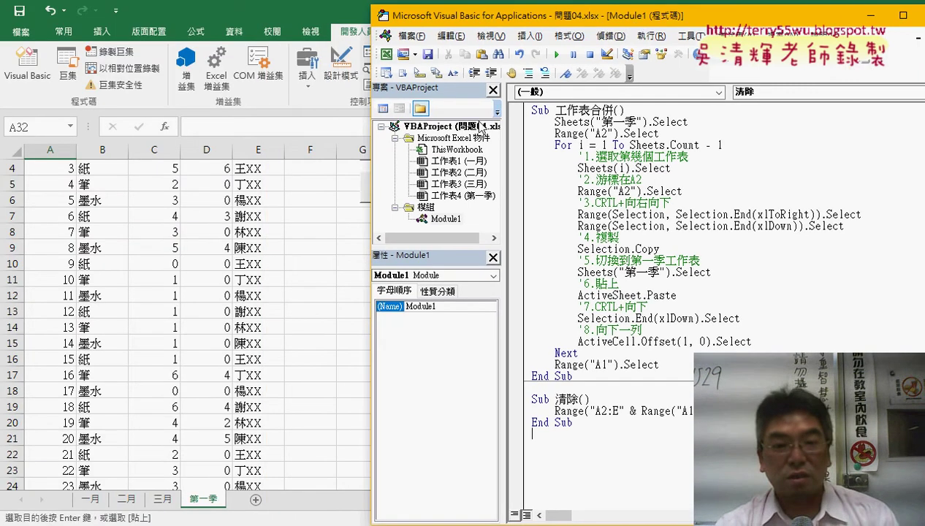
click(322, 358)
scroll(353, 319, up, 1)
scroll(354, 319, up, 1)
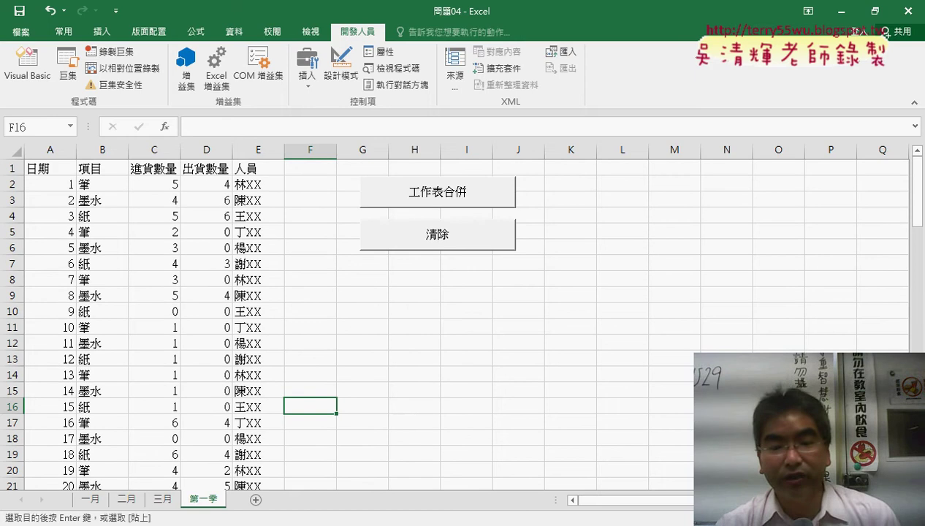
click(411, 475)
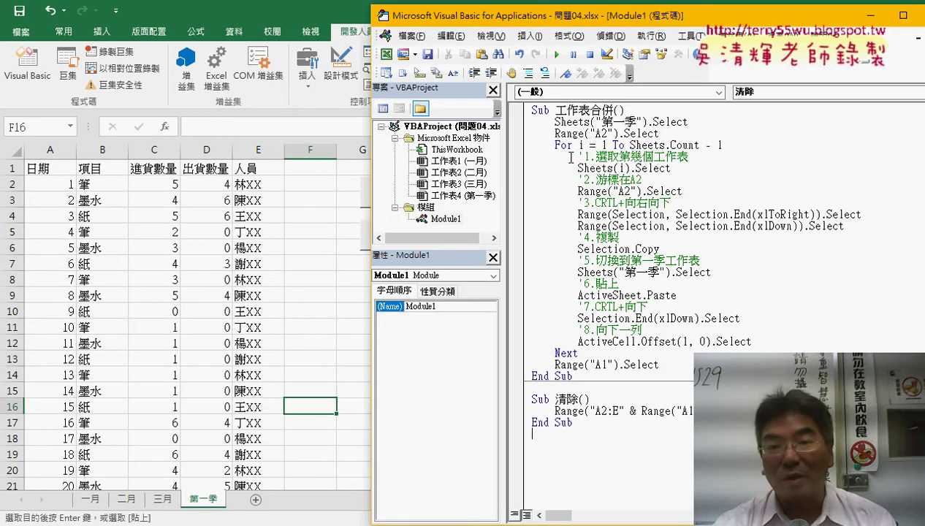
Select the For loop's body lines down to the xlDown line.
click(523, 161)
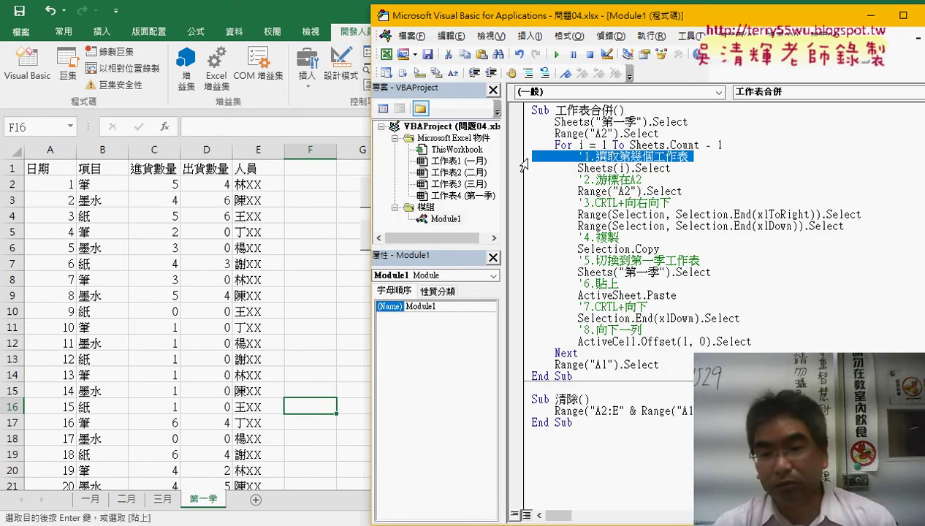
drag(523, 166, 540, 341)
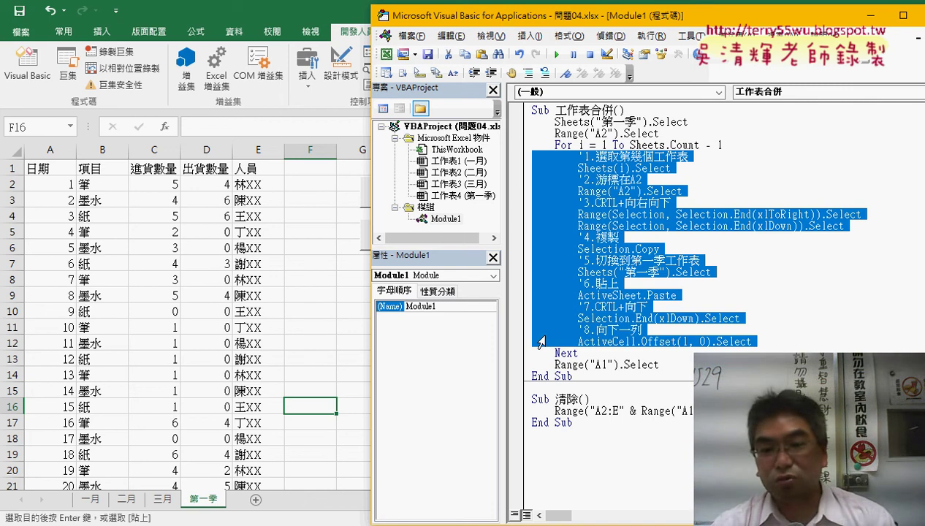
drag(541, 341, 541, 325)
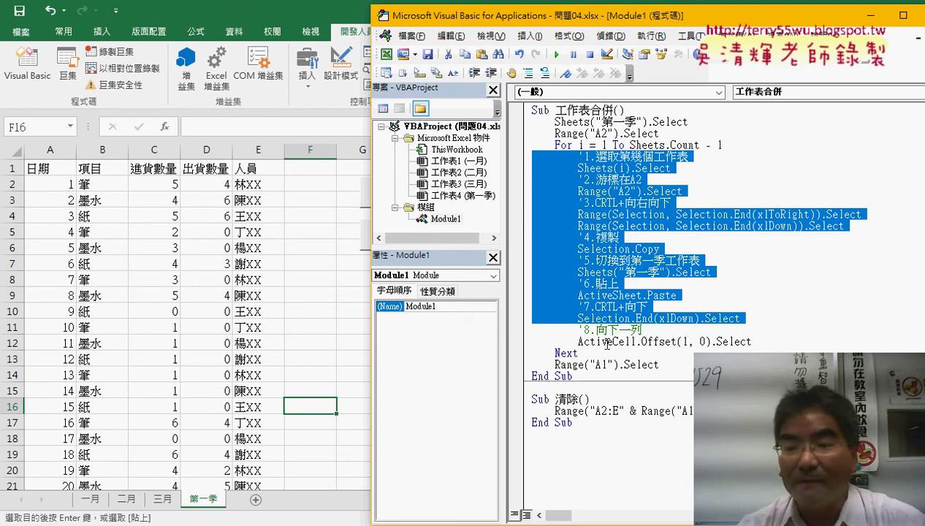
Delete .Offset(1, 0).Select from the last loop line and check A31 on 第一季.
drag(751, 342, 637, 341)
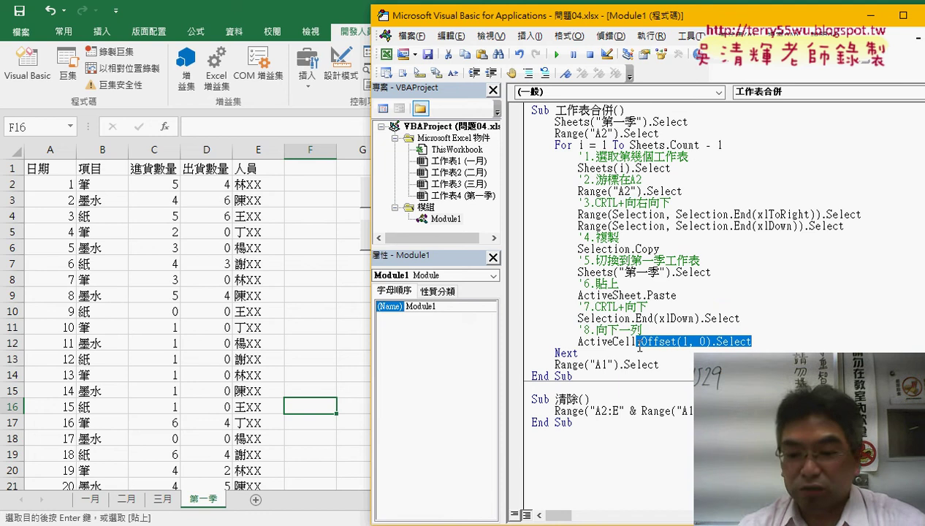
key(Delete)
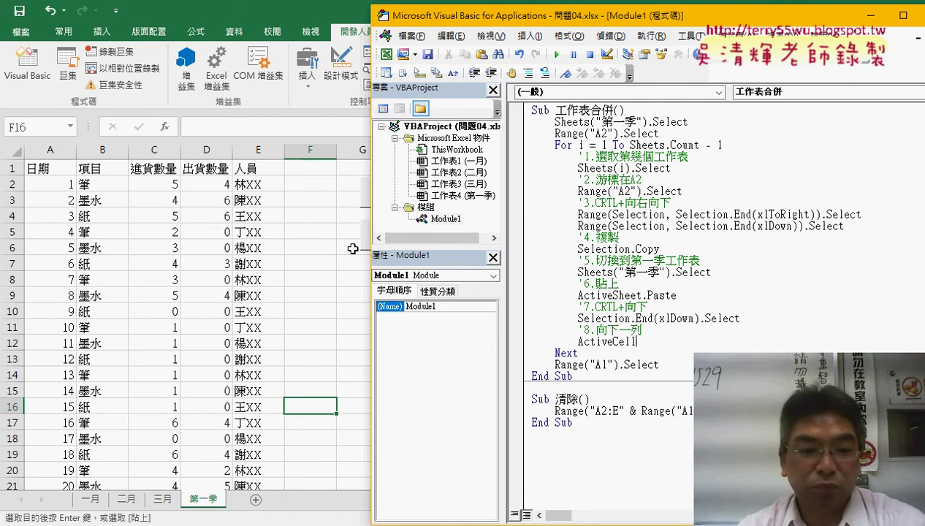
click(88, 437)
scroll(102, 409, down, 3)
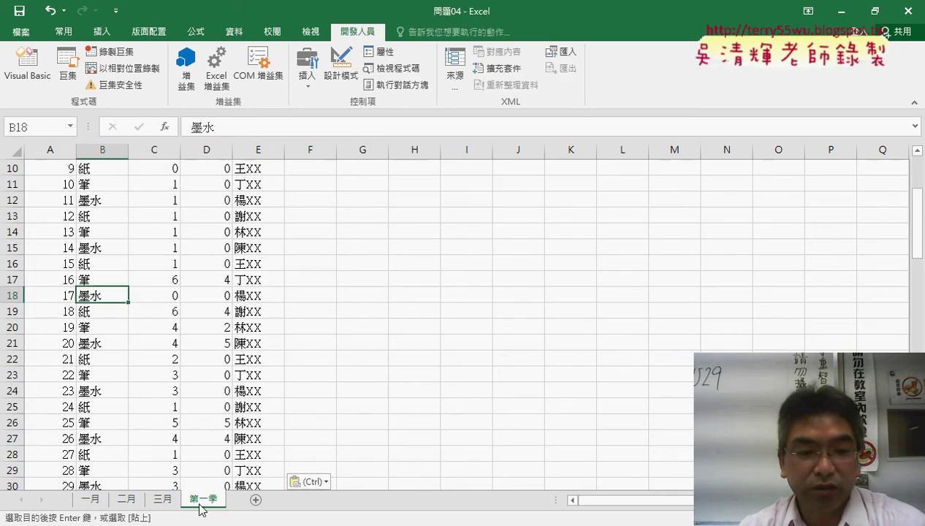
scroll(66, 438, down, 3)
click(65, 356)
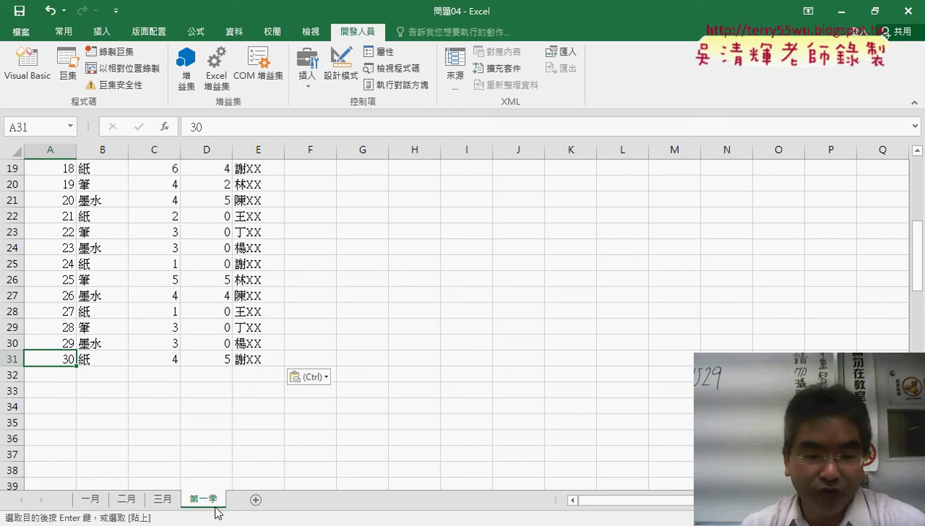
click(410, 466)
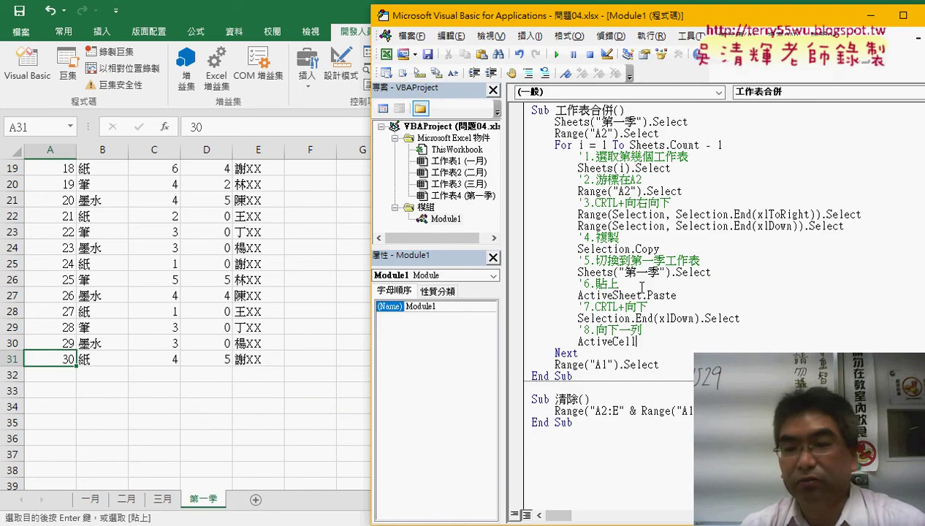
Extend the step-8 line to ActiveCell.Offset using IntelliSense completion.
drag(636, 341, 577, 342)
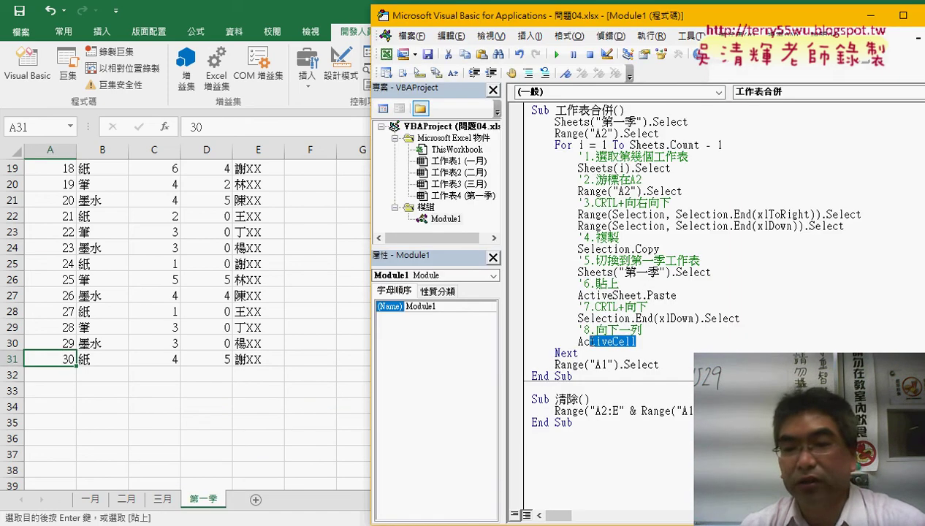
click(634, 340)
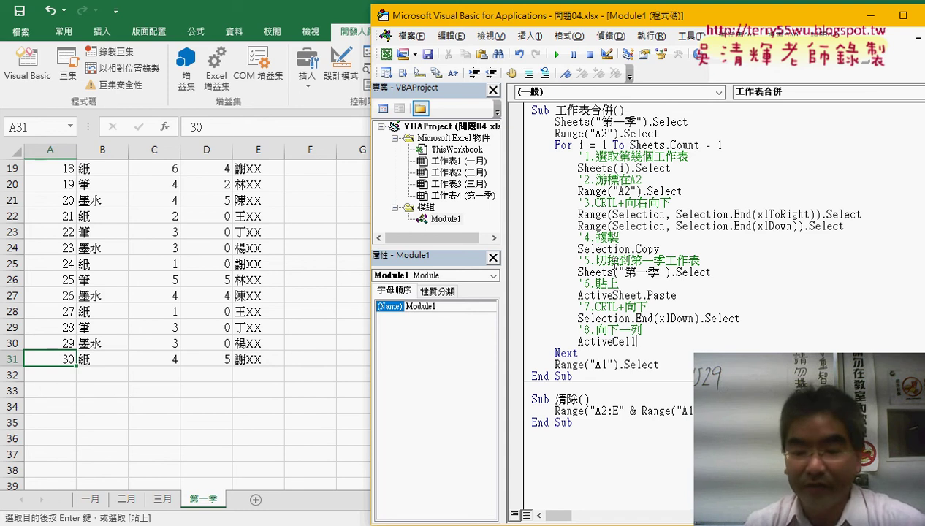
text(s)
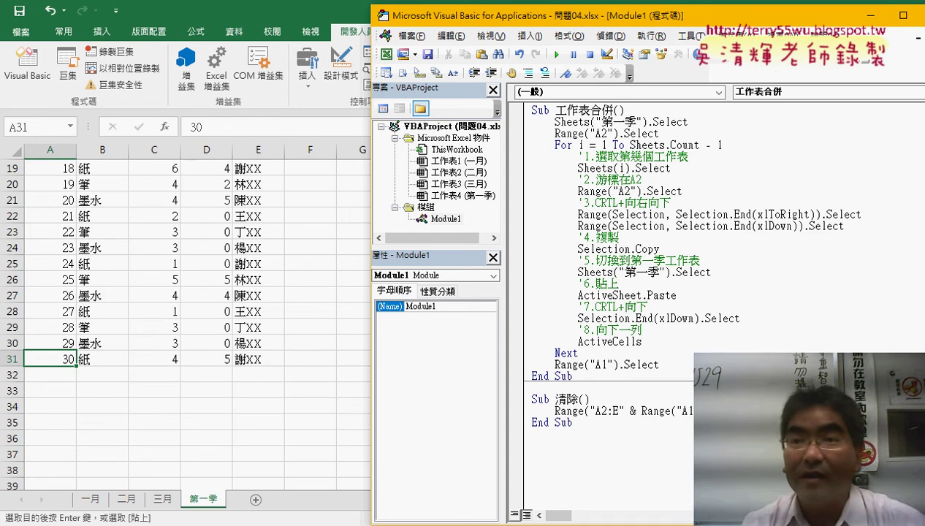
key(BackSpace)
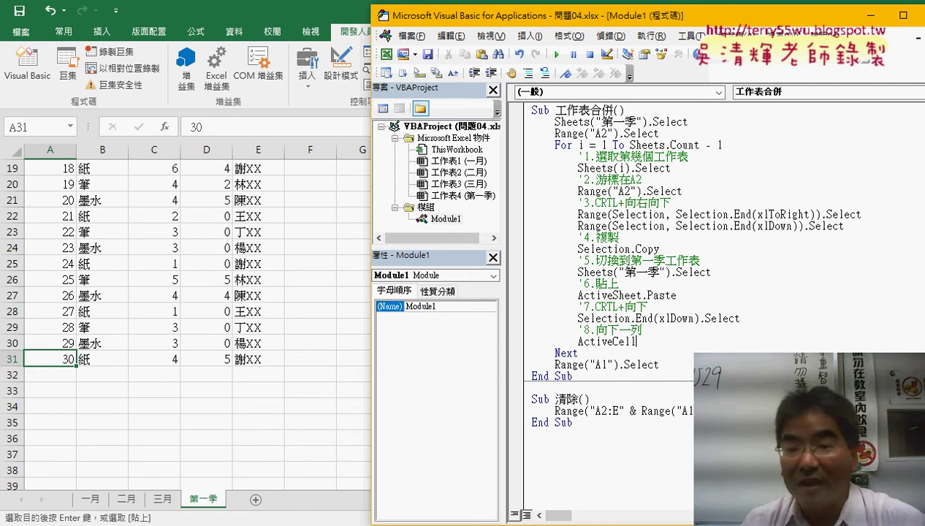
text(.)
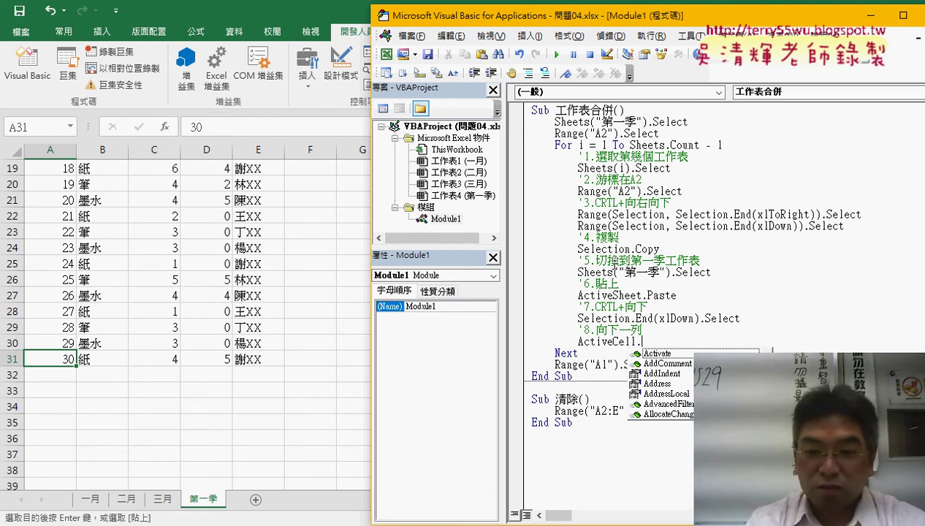
text(o)
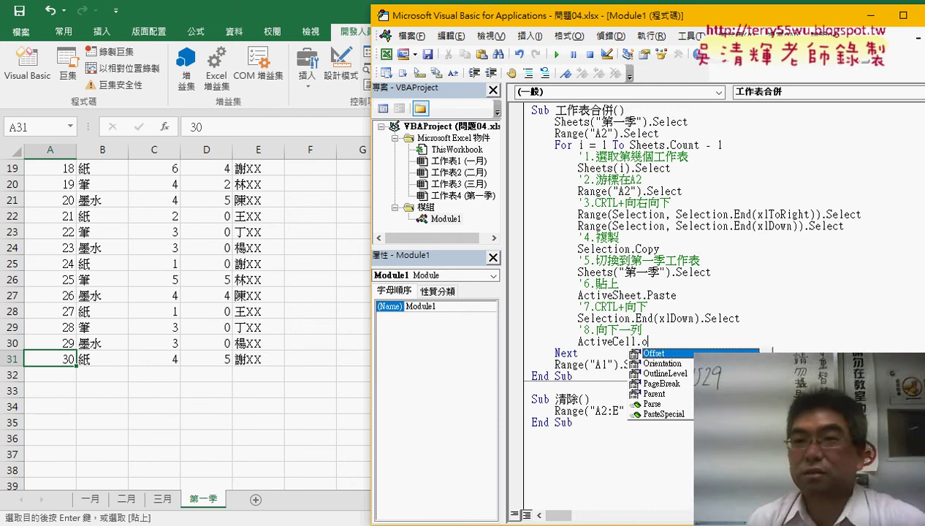
key(Tab)
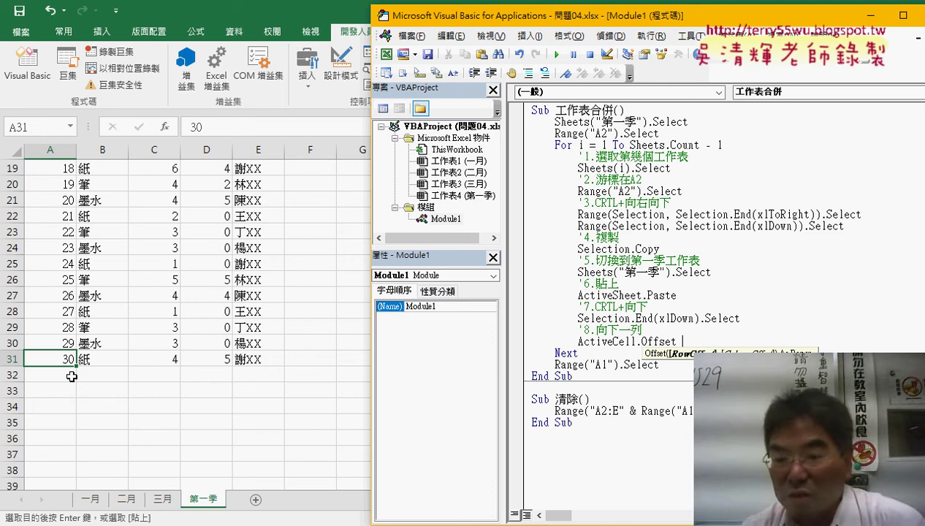
Finish the line as ActiveCell.Offset(1, 0).Select and let the editor reformat it.
key(BackSpace)
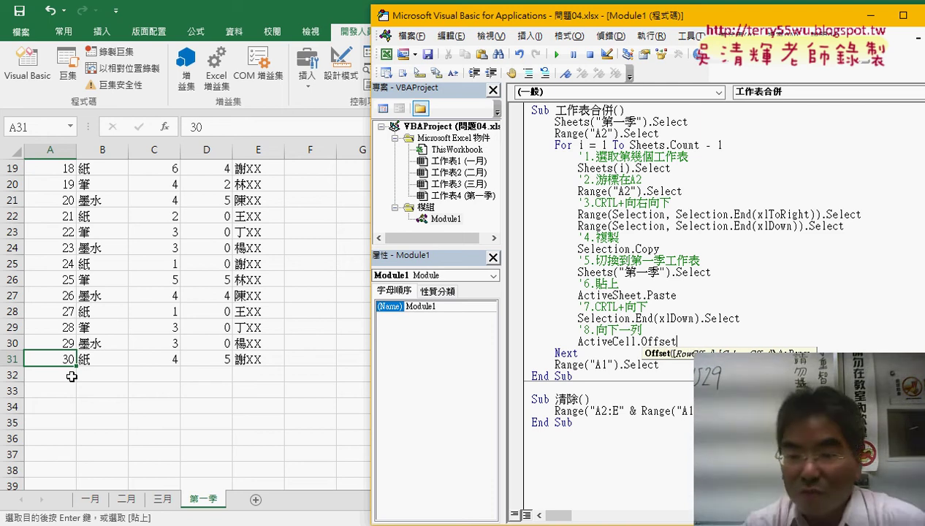
text(()
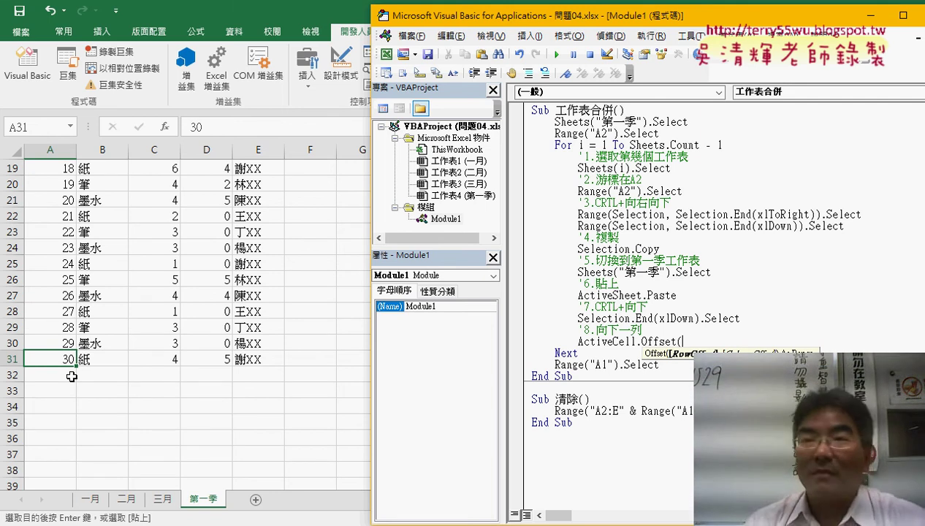
text(1,)
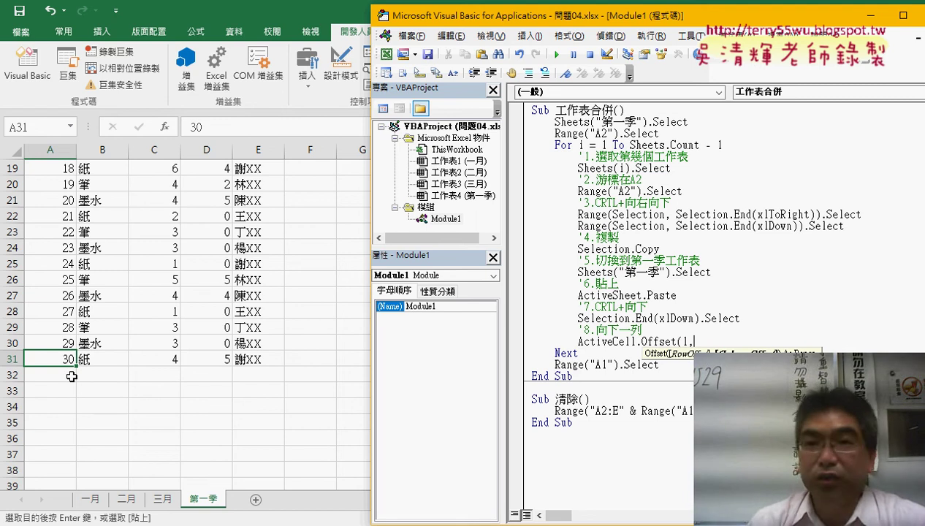
text(0)
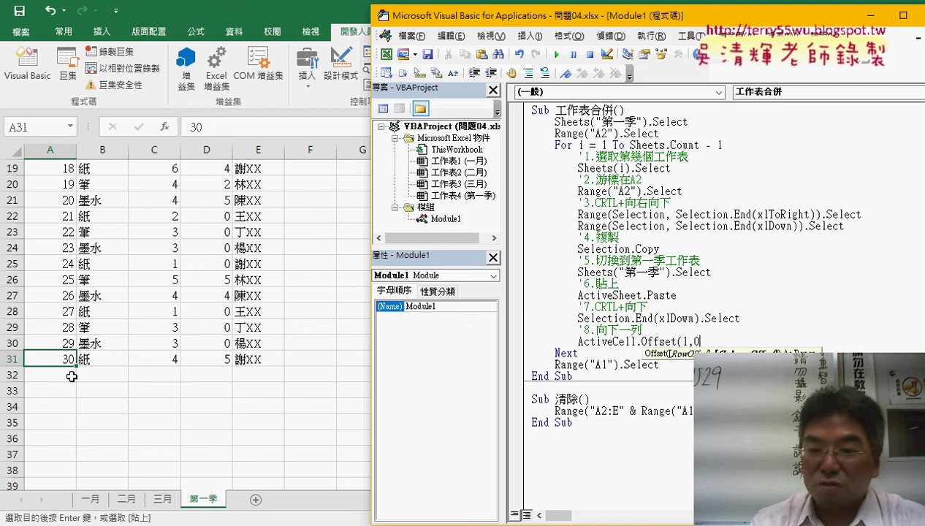
text().)
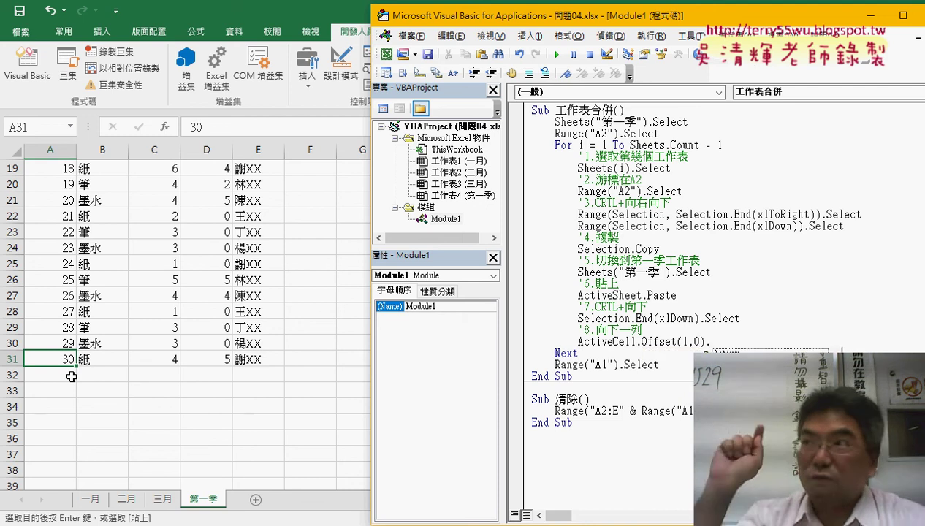
text(Select)
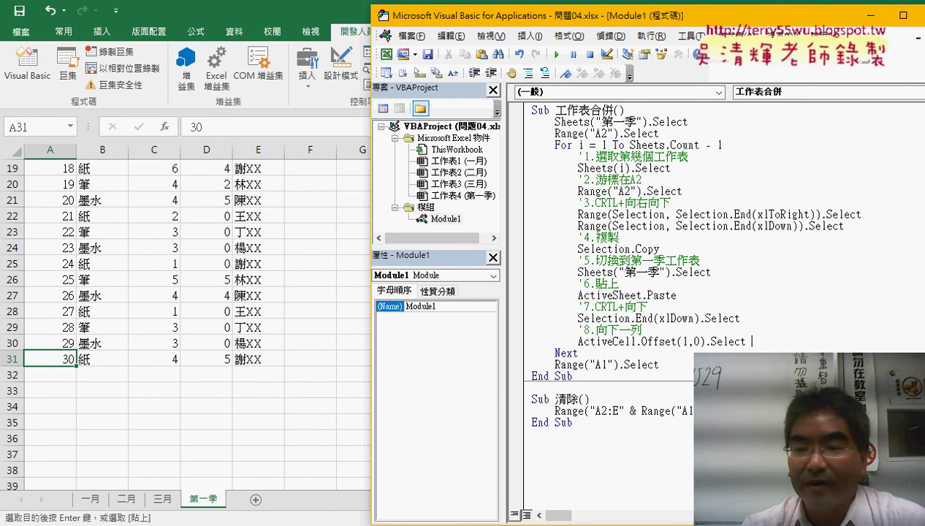
key(Down)
key(Down)
drag(754, 341, 578, 341)
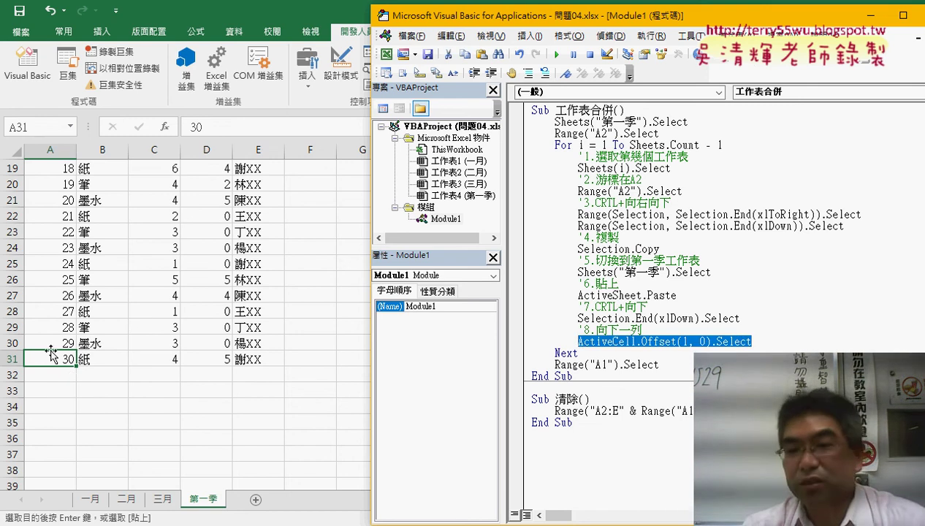
Delete the Next and Range("A1").Select lines plus the opening Sheets, Range and For lines.
drag(754, 318, 527, 157)
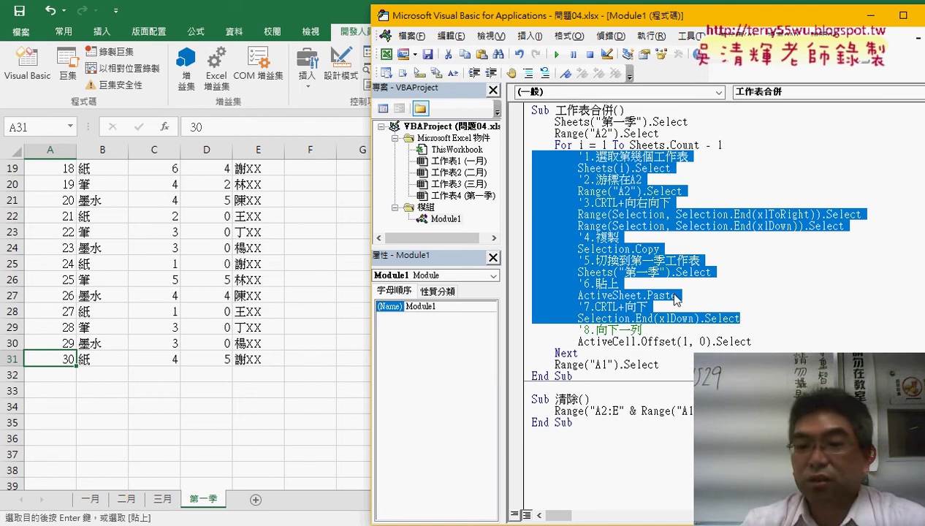
click(760, 349)
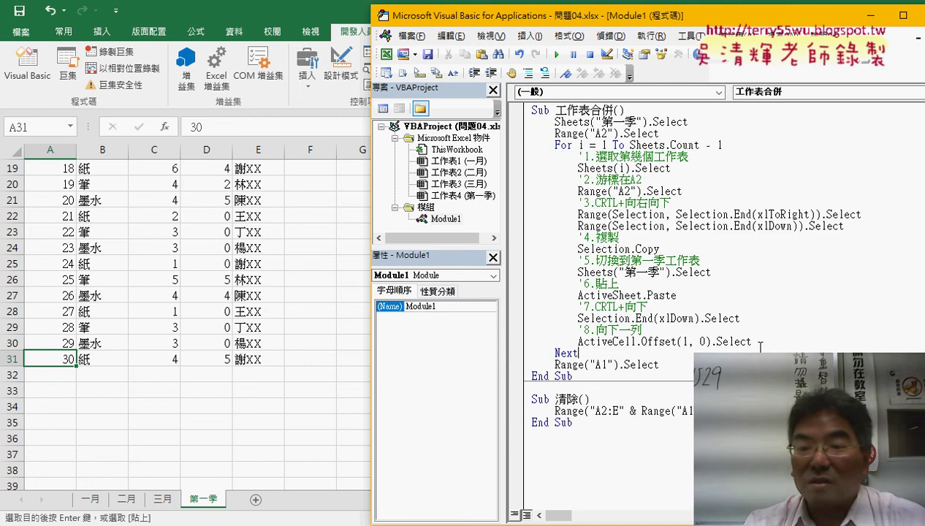
drag(760, 343, 524, 333)
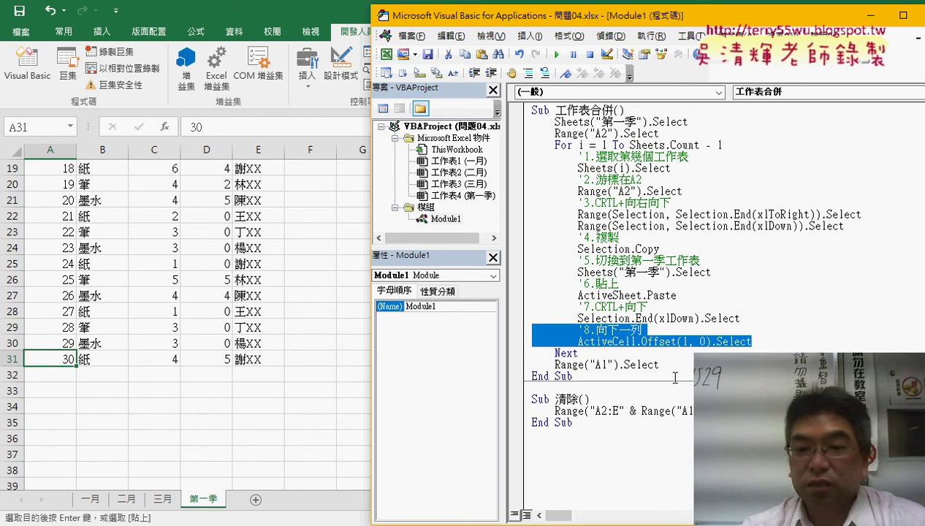
drag(666, 366, 519, 348)
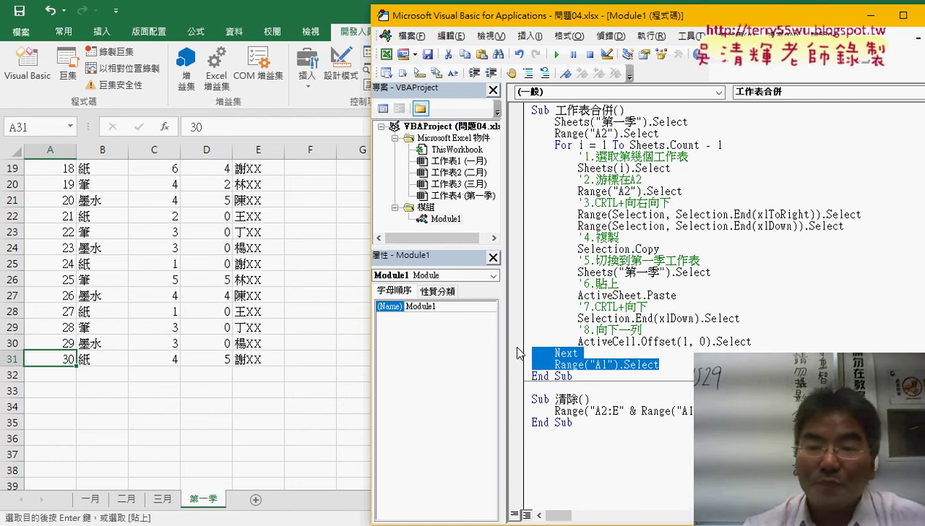
key(Delete)
mouse_move(721, 144)
mouse_down()
mouse_move(601, 145)
mouse_move(530, 123)
mouse_up()
key(Delete)
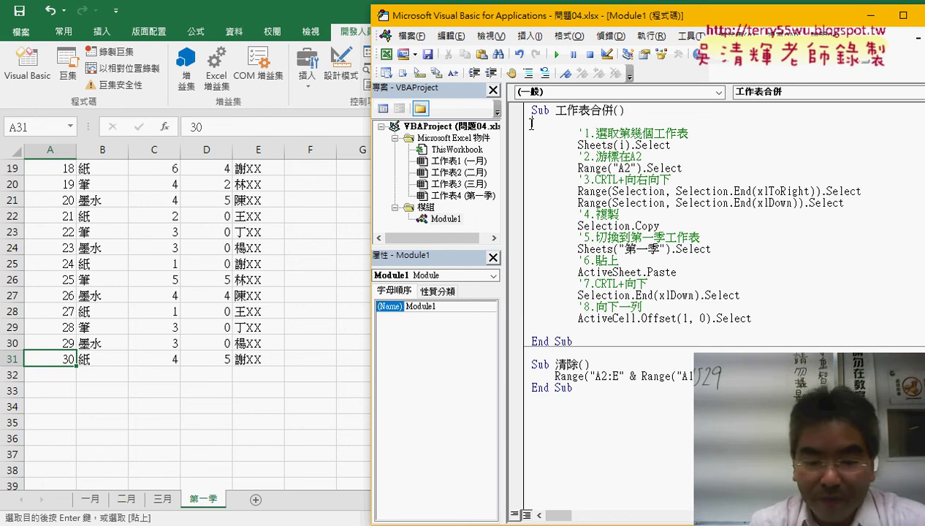
Write the loop header For i = 1 To Sheets.Count - 4 above the copy steps.
text(for)
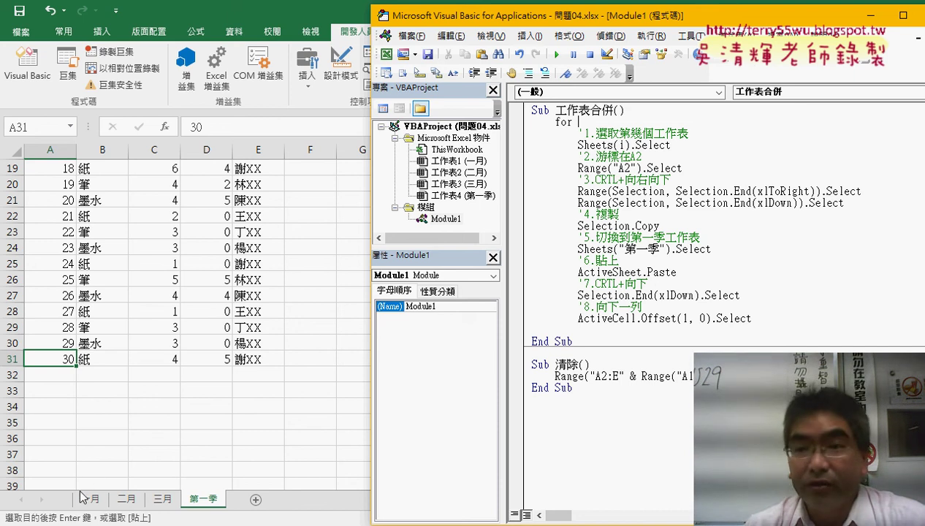
text(i)
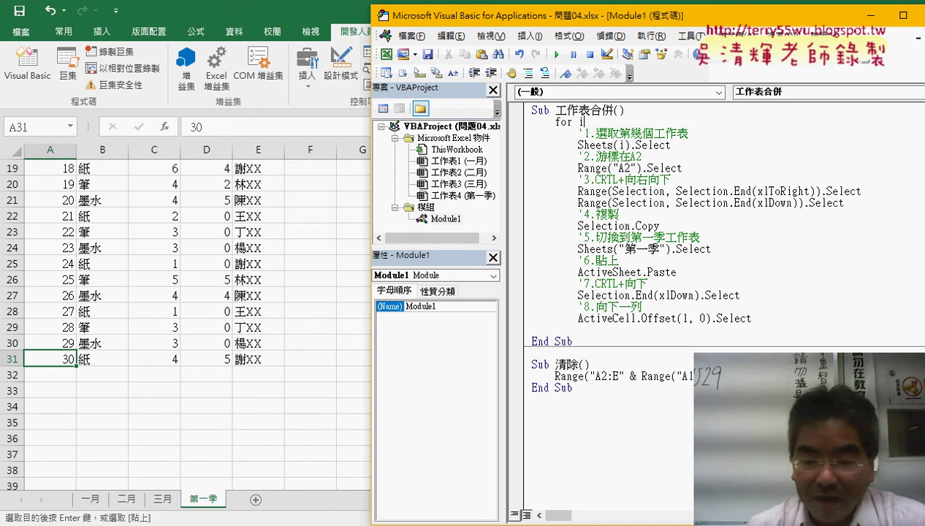
text(=1 )
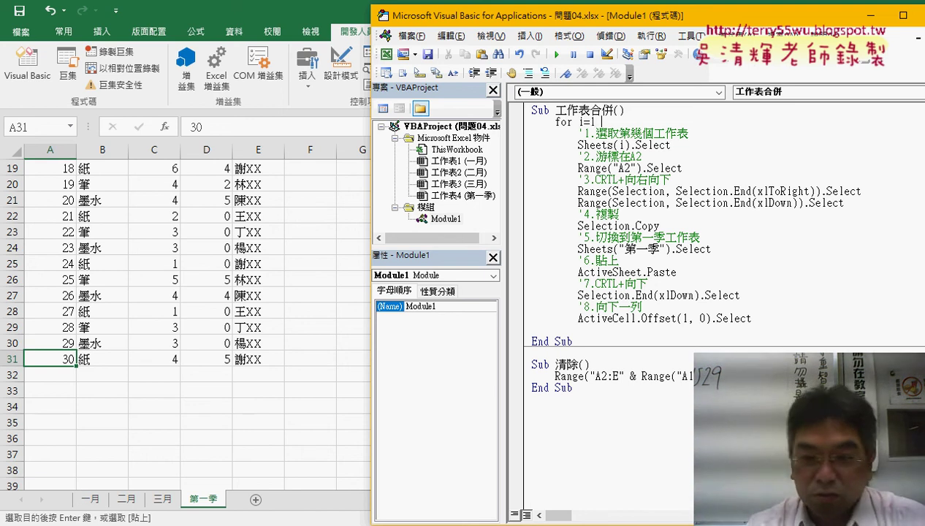
text(to)
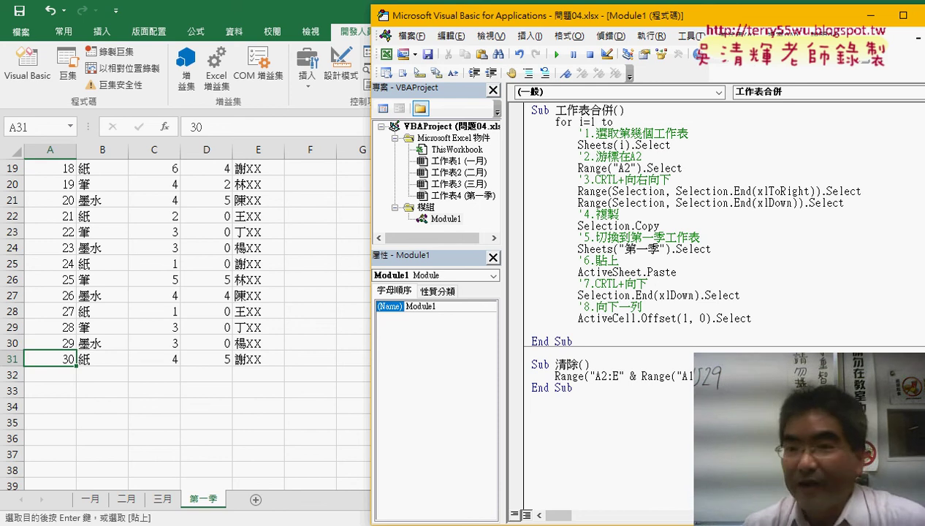
text( 3)
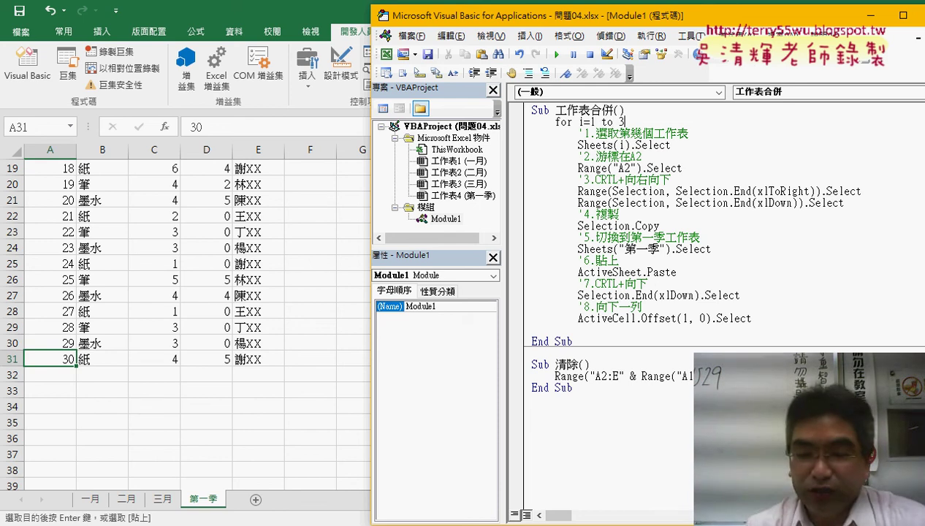
key(BackSpace)
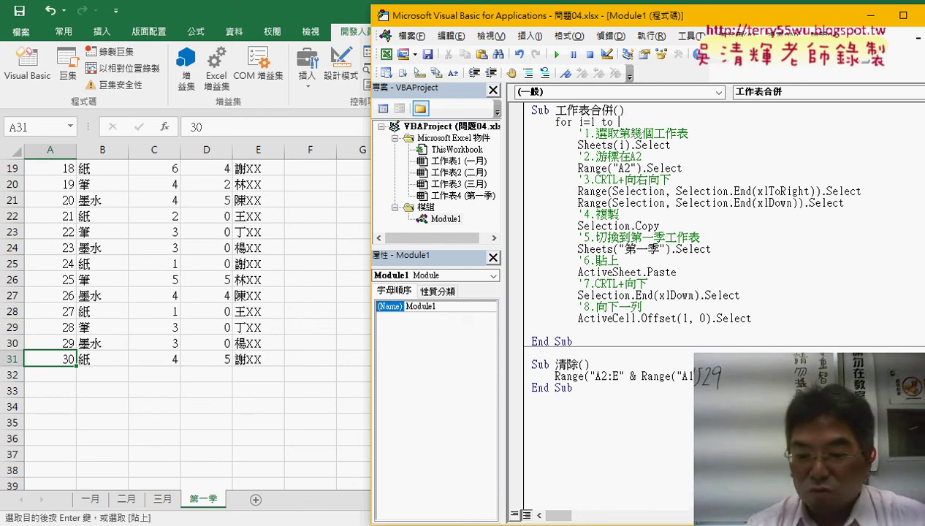
text(3)
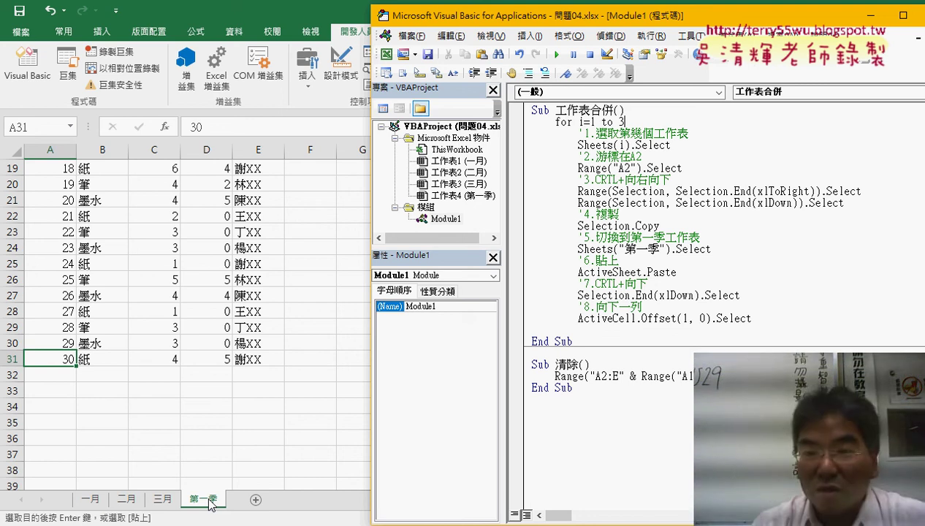
key(BackSpace)
text(s)
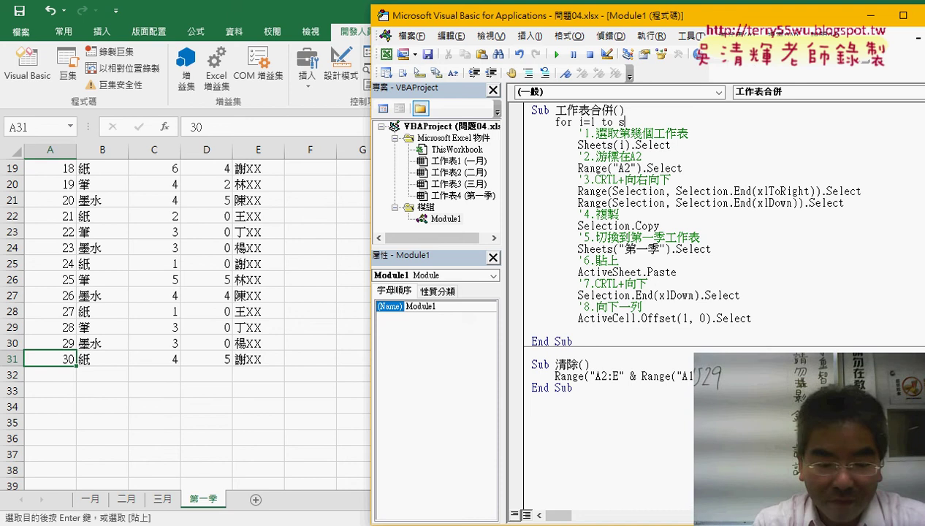
text(heets)
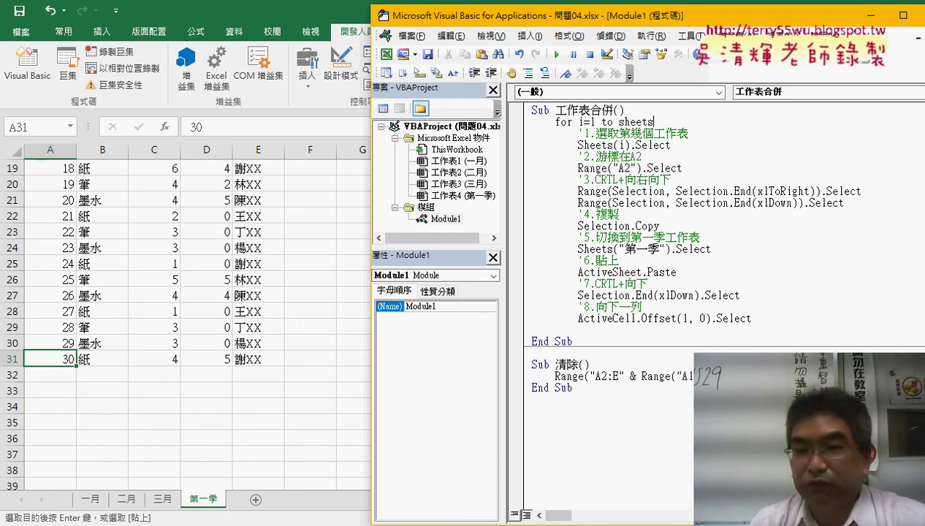
text(.)
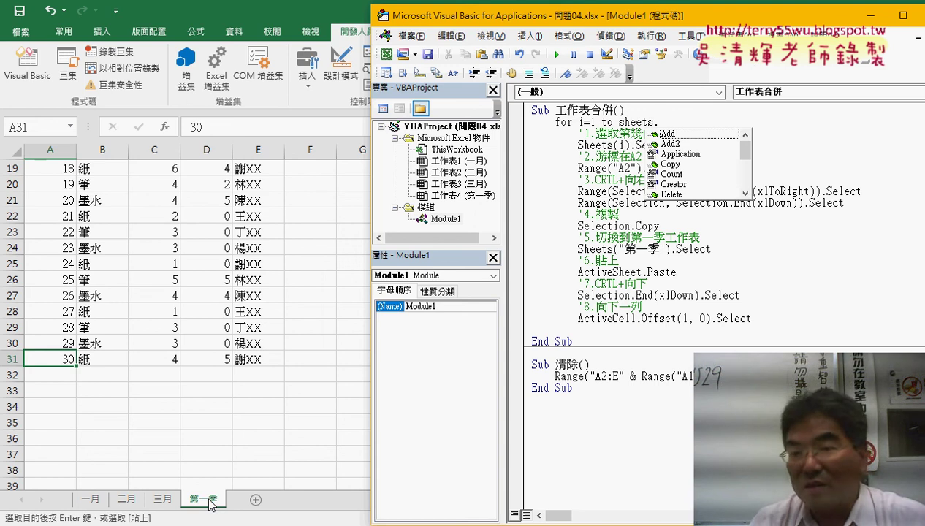
key(Down)
key(Down)
key(Down)
key(Down)
key(Down)
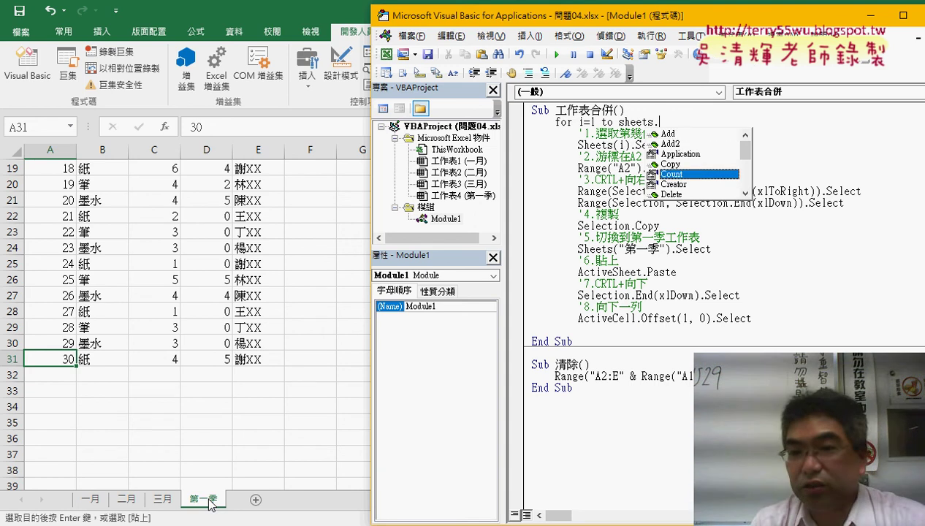
key(space)
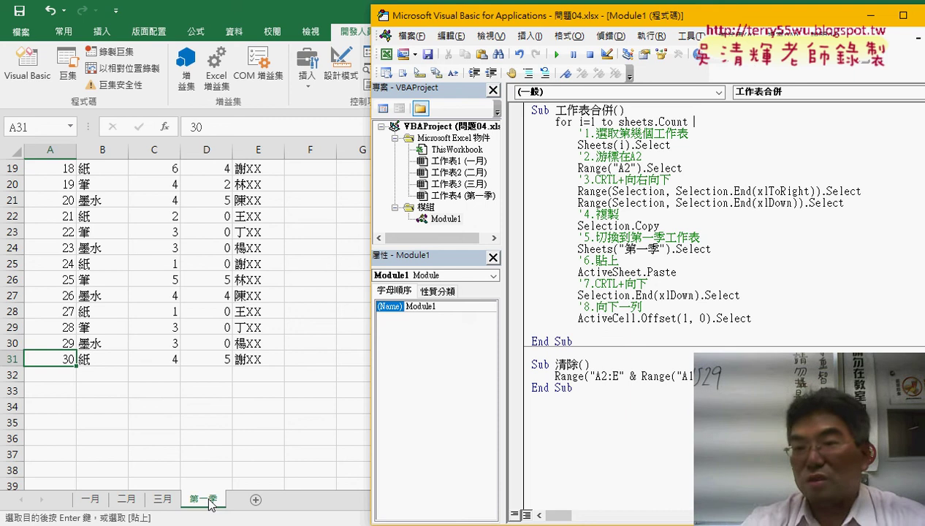
text(-4)
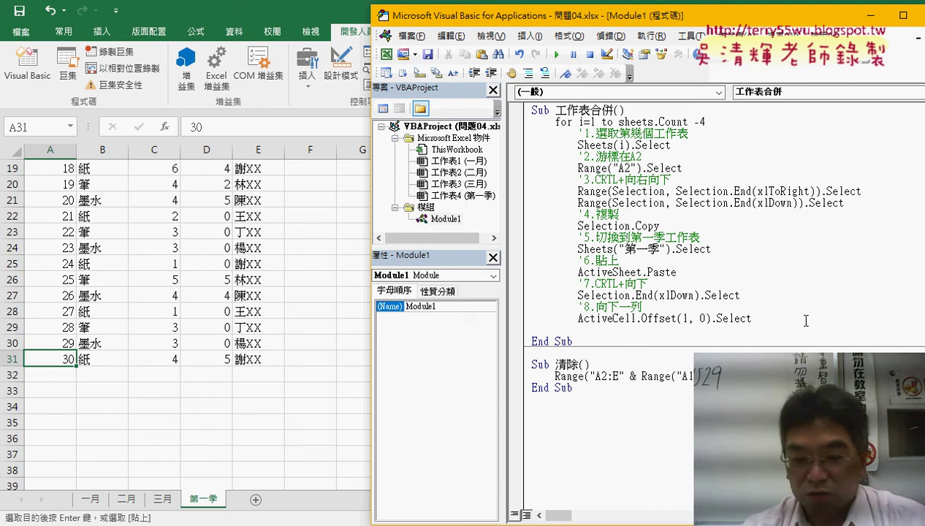
Close the loop with Next after the Offset line.
click(753, 319)
key(Return)
key(BackSpace)
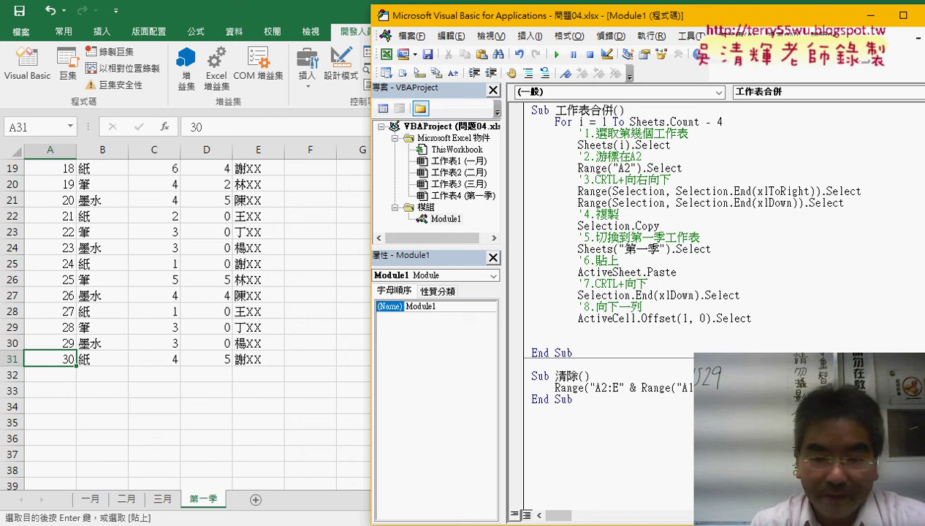
text(next)
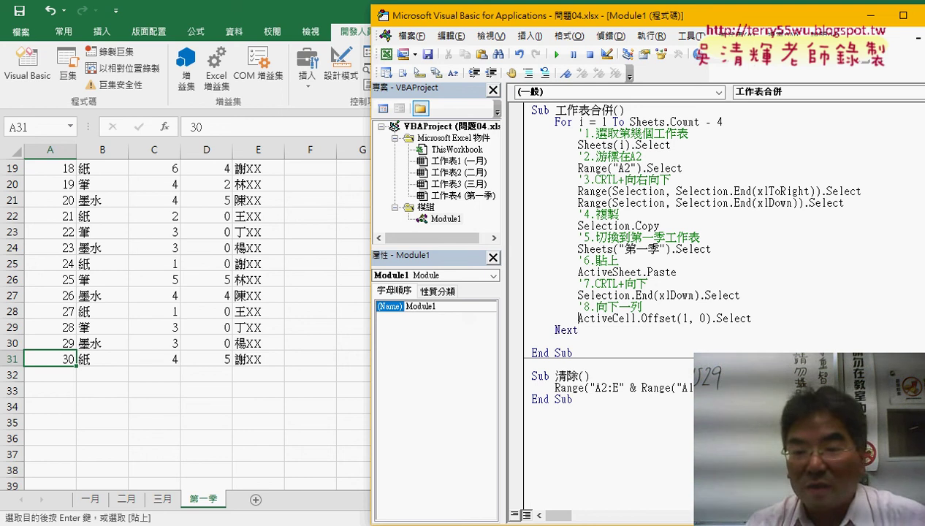
Remove the blank line after Next, run 清除 to empty 第一季, and return to the sheet top.
key(BackSpace)
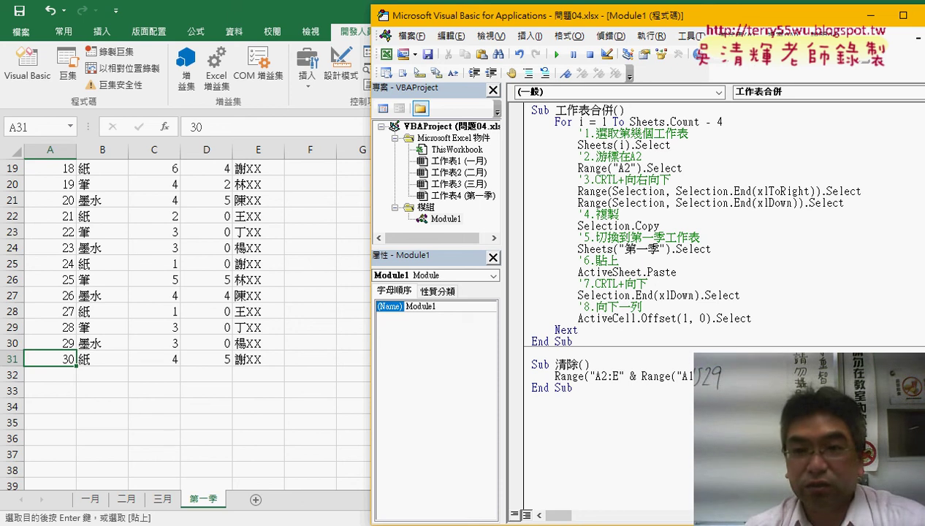
click(685, 368)
click(556, 54)
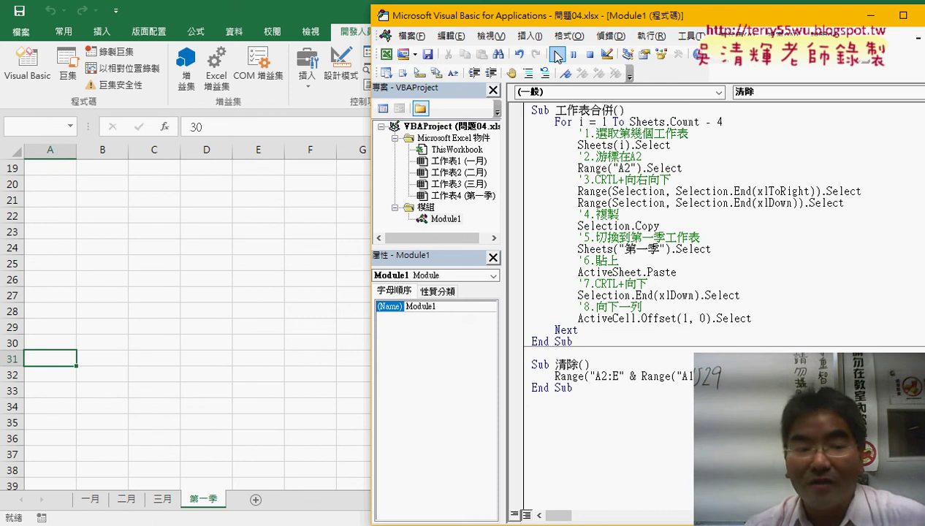
click(168, 319)
key(ctrl+Up)
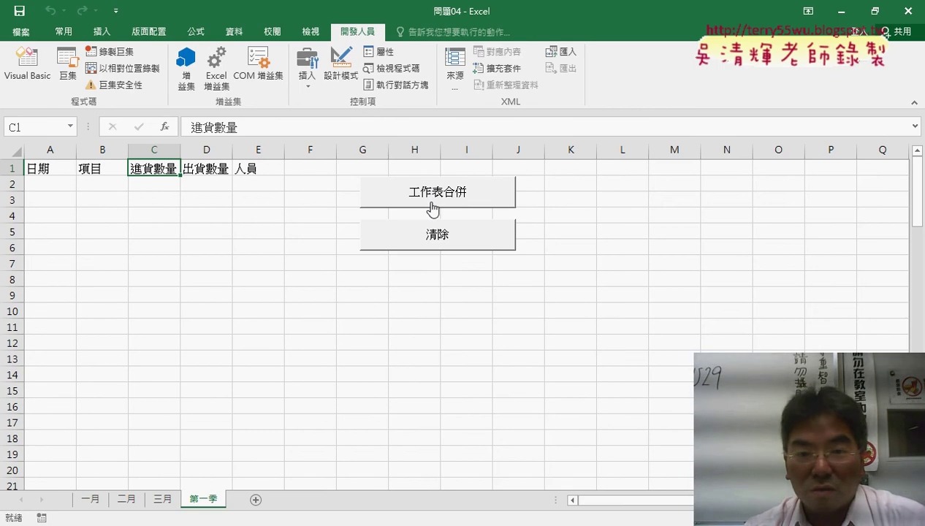
Change the 工作表合併 loop's end value from Sheets.Count - 4 to Sheets.Count - 1, then return to Excel.
right_click(437, 196)
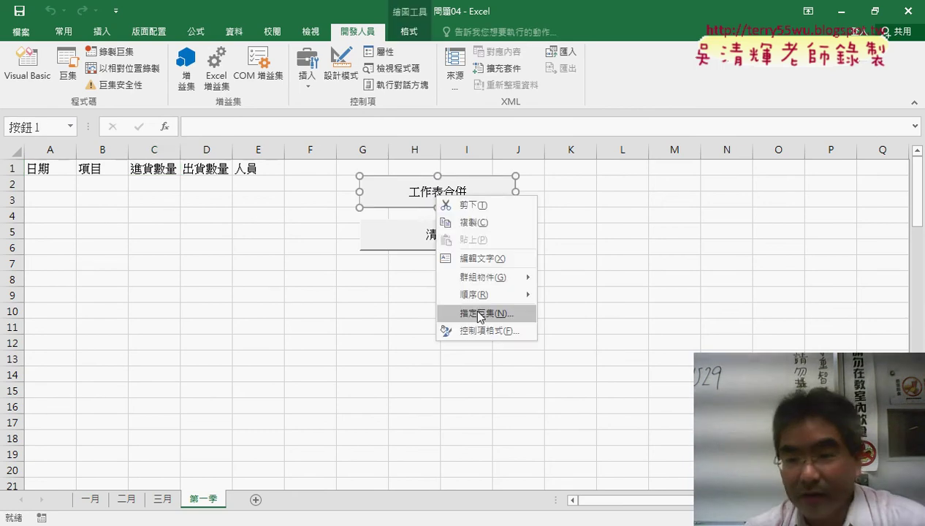
click(479, 314)
click(588, 199)
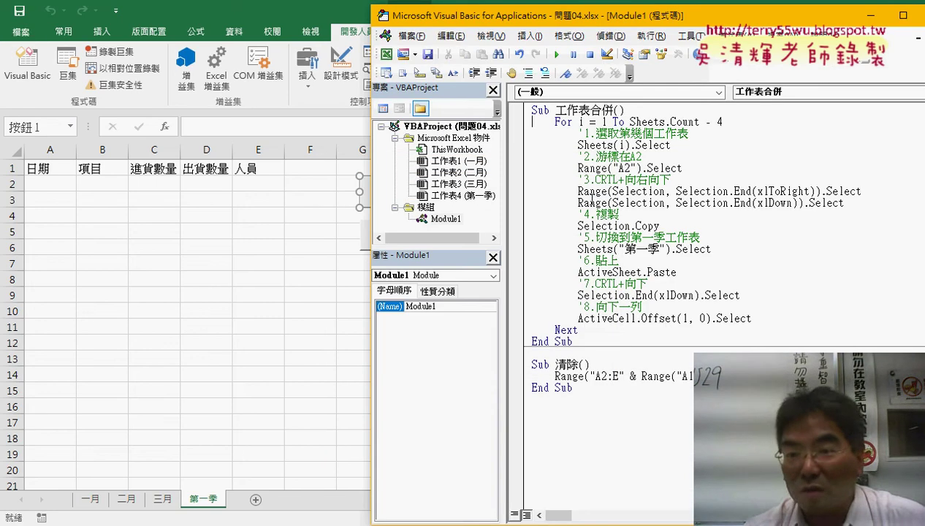
click(723, 122)
key(BackSpace)
key(BackSpace)
text(1)
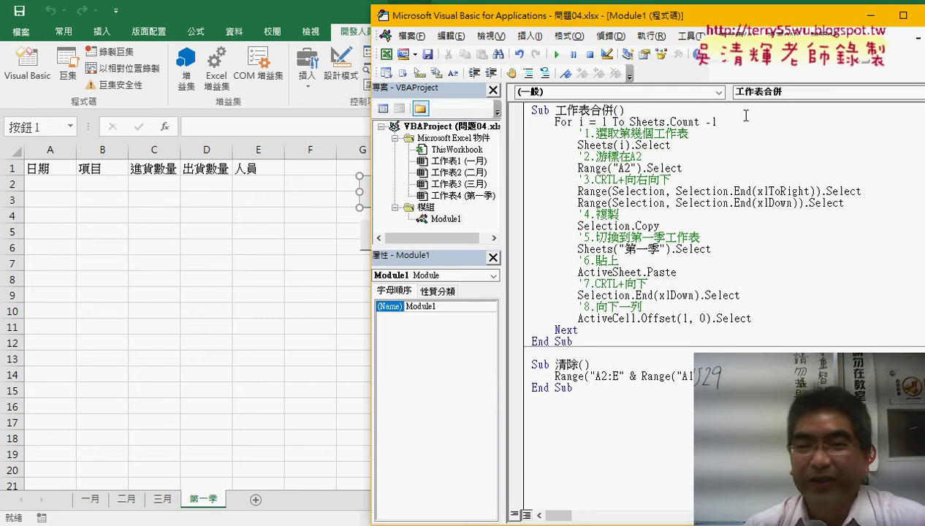
double_click(720, 122)
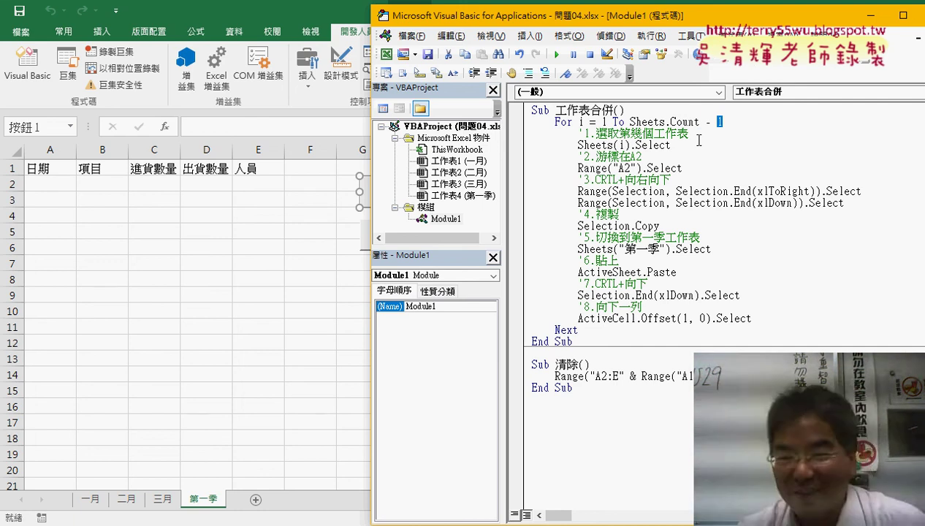
drag(722, 122, 630, 122)
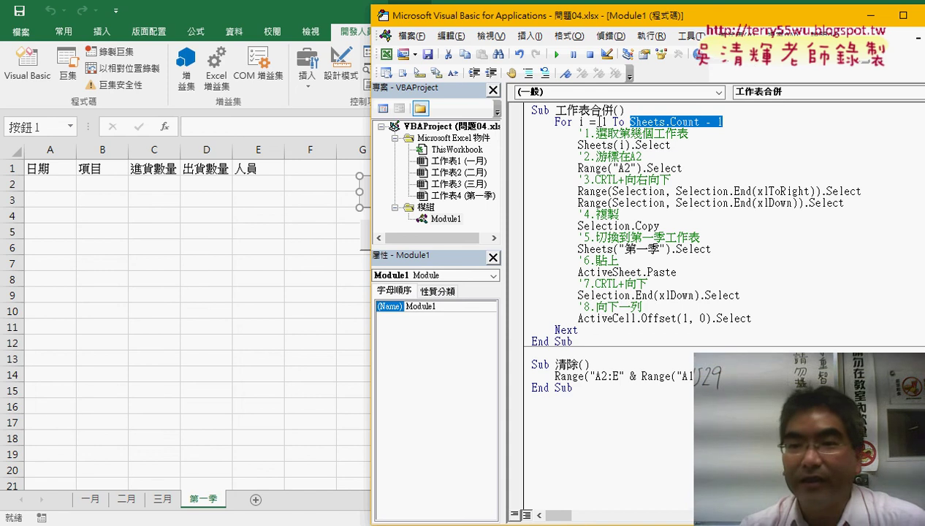
click(646, 122)
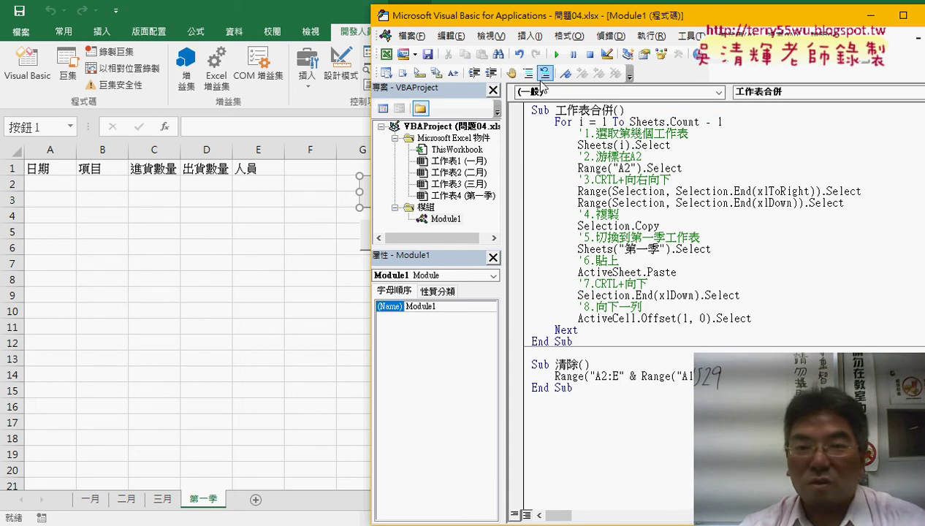
key(alt+q)
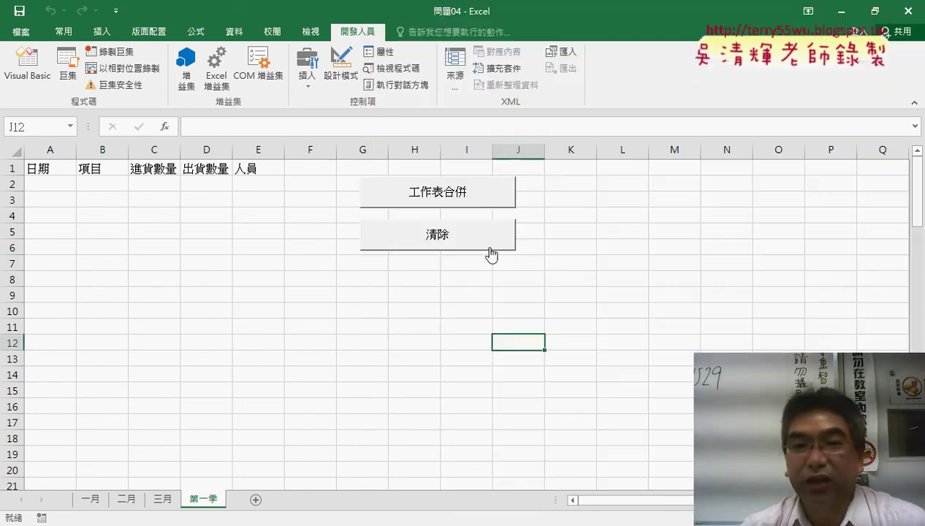
click(464, 195)
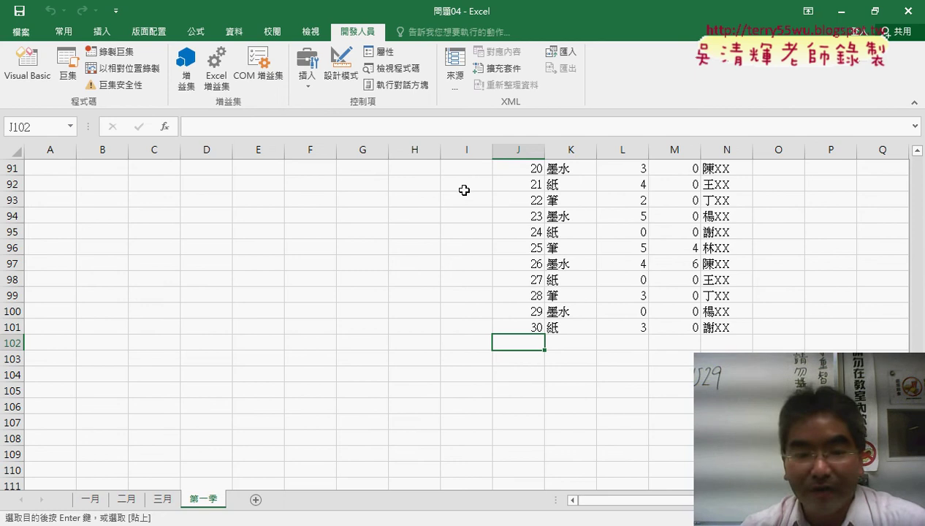
scroll(483, 327, up, 3)
scroll(483, 328, up, 4)
scroll(482, 327, up, 7)
scroll(483, 327, up, 7)
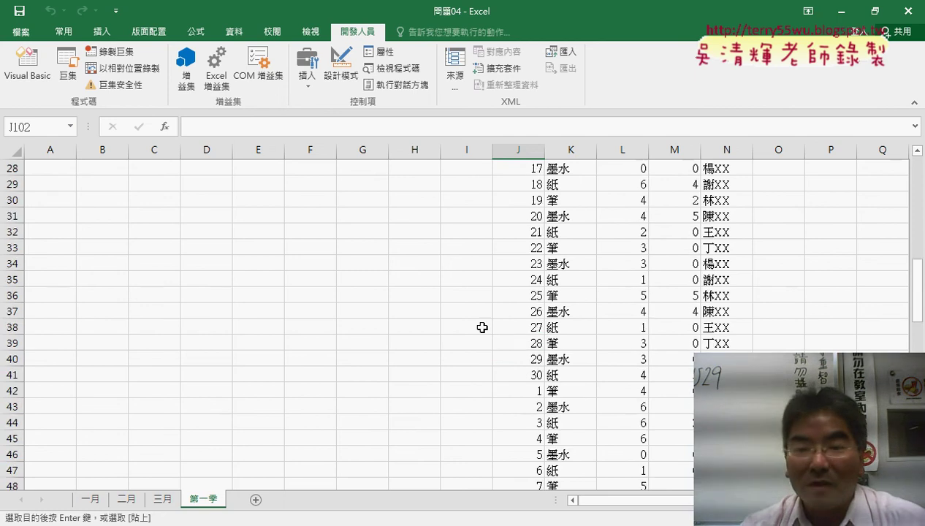
scroll(482, 328, up, 9)
click(526, 344)
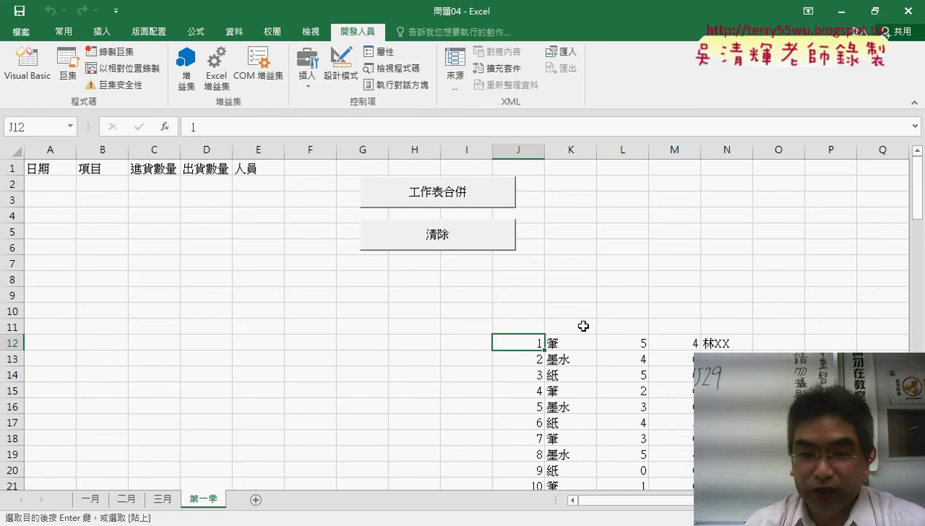
key(ctrl+shift+Right)
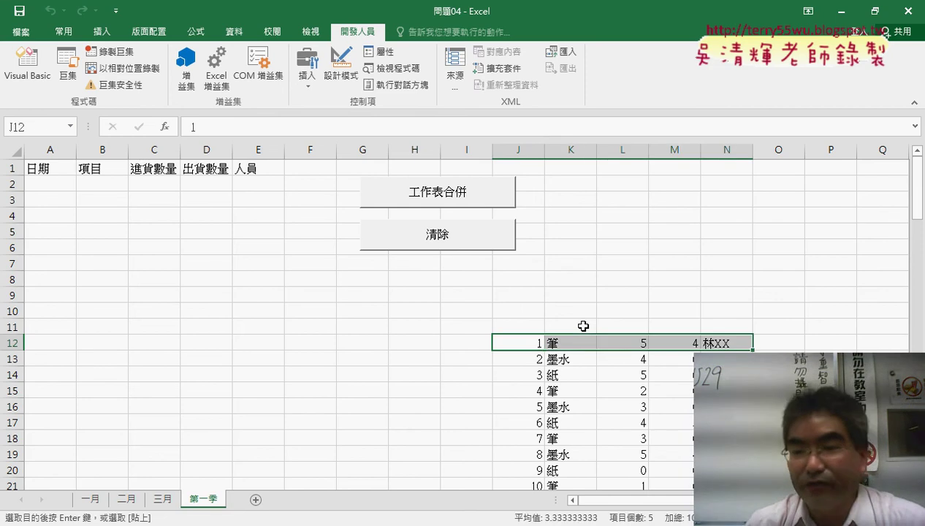
key(ctrl+shift+Down)
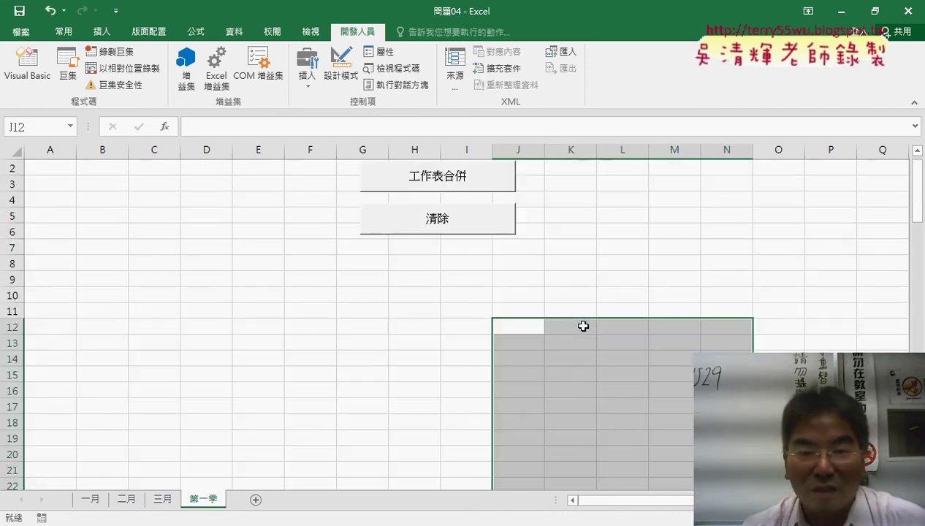
right_click(423, 193)
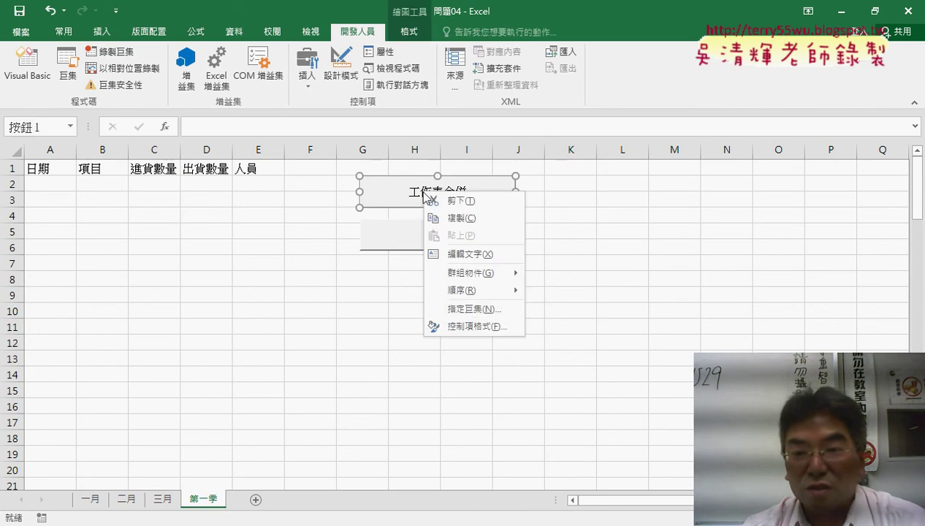
Insert an empty line below Sub 工作表合併() in the macro code, then select cell A2 on 第一季.
click(463, 310)
click(568, 198)
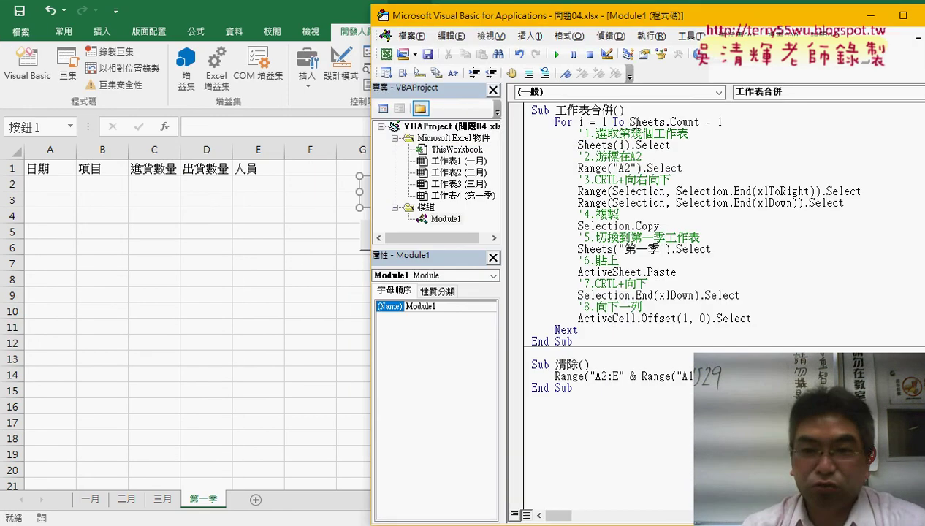
click(621, 109)
key(Return)
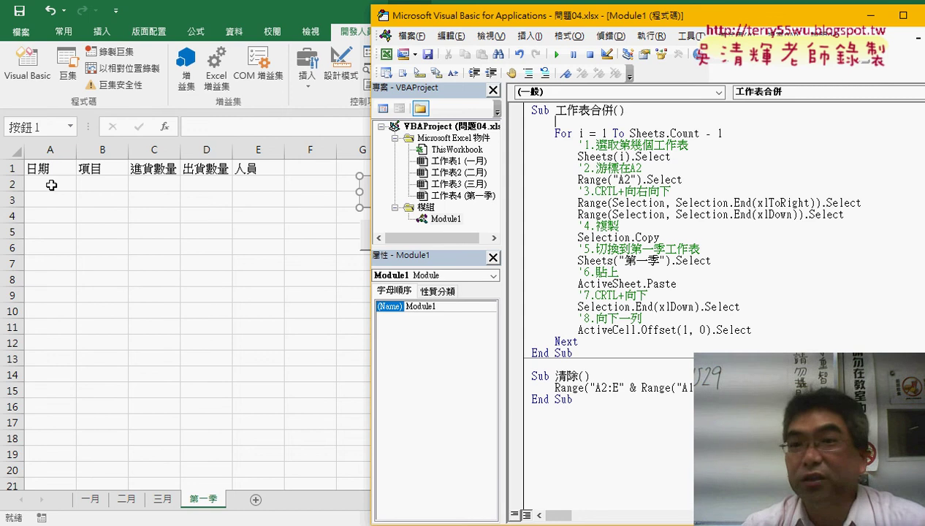
click(49, 185)
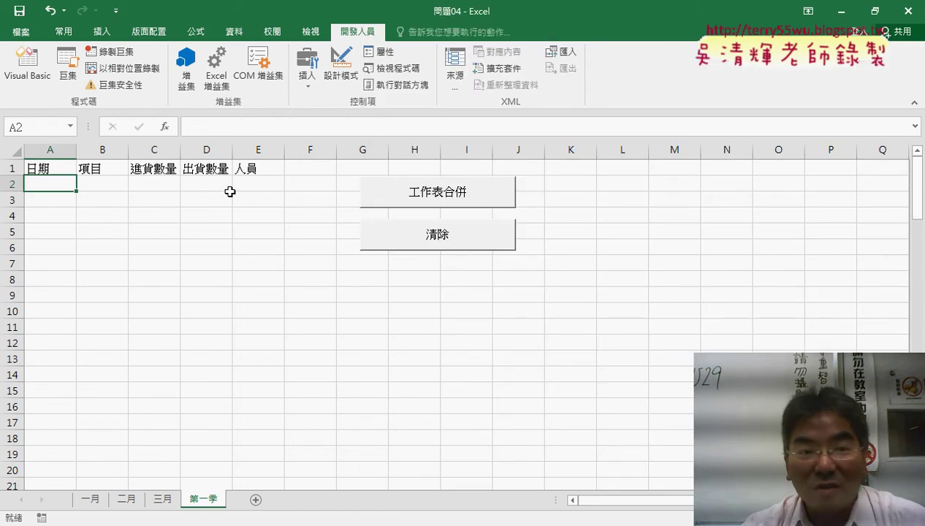
click(438, 190)
scroll(378, 285, up, 2)
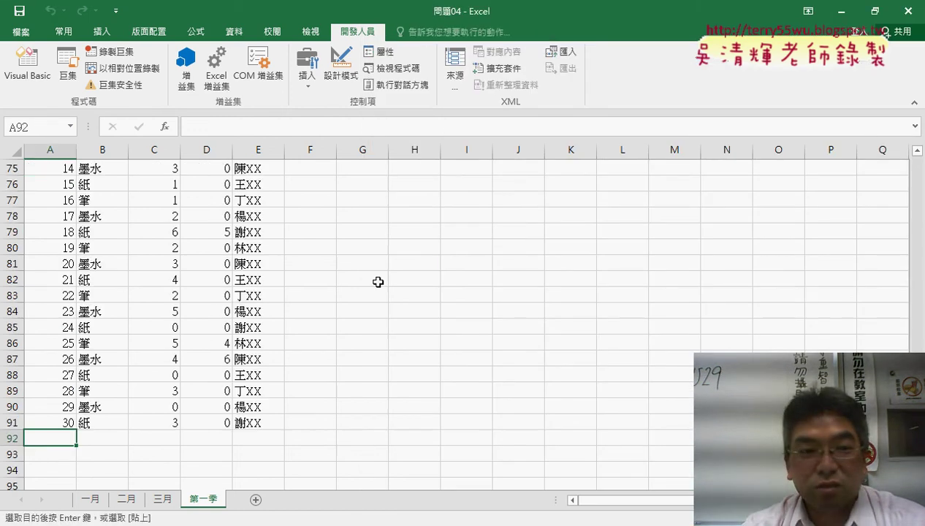
scroll(378, 285, up, 9)
scroll(378, 286, up, 4)
scroll(377, 286, up, 7)
scroll(378, 286, up, 5)
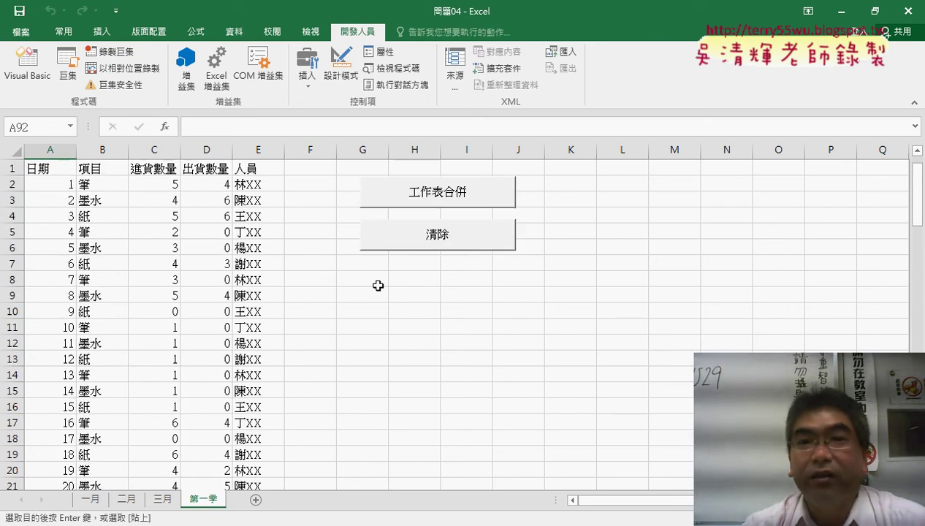
click(49, 184)
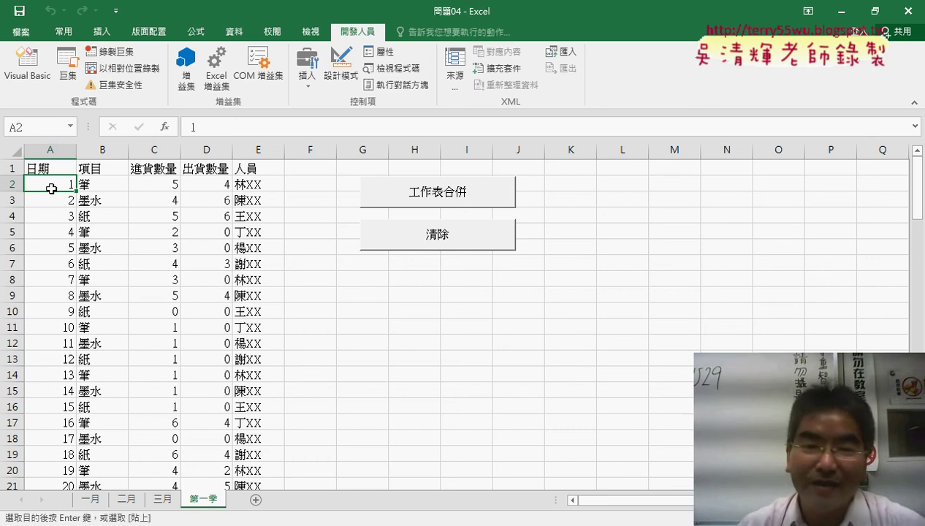
click(429, 241)
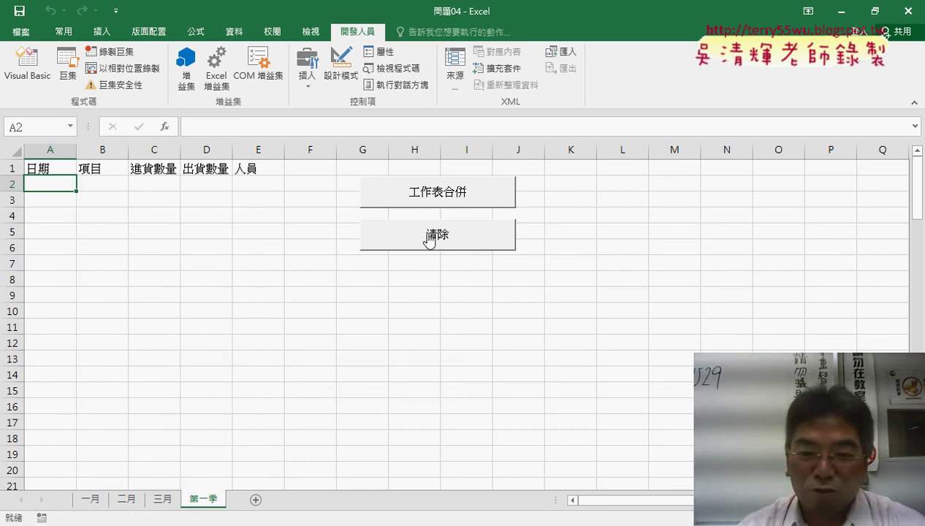
Add Range("A2").Select as the first statement of the 工作表合併 macro, before its For loop.
right_click(427, 199)
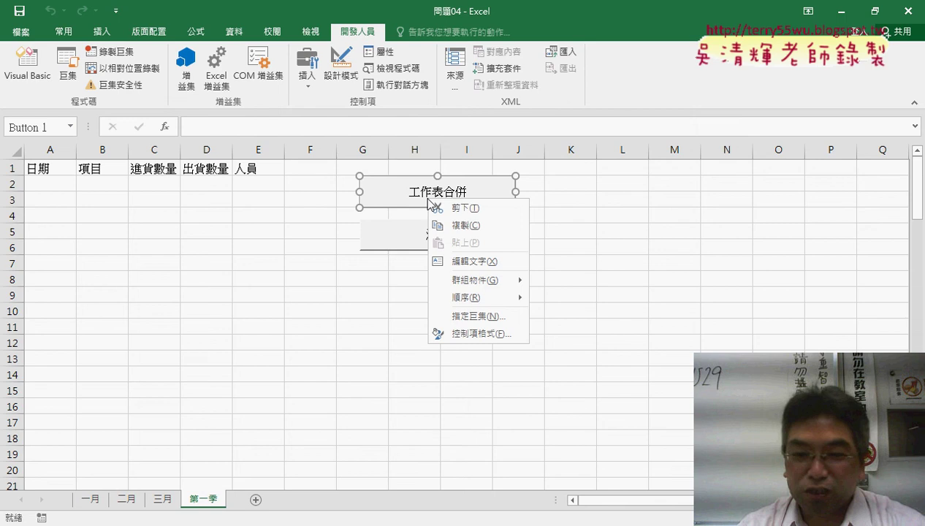
click(460, 317)
click(570, 202)
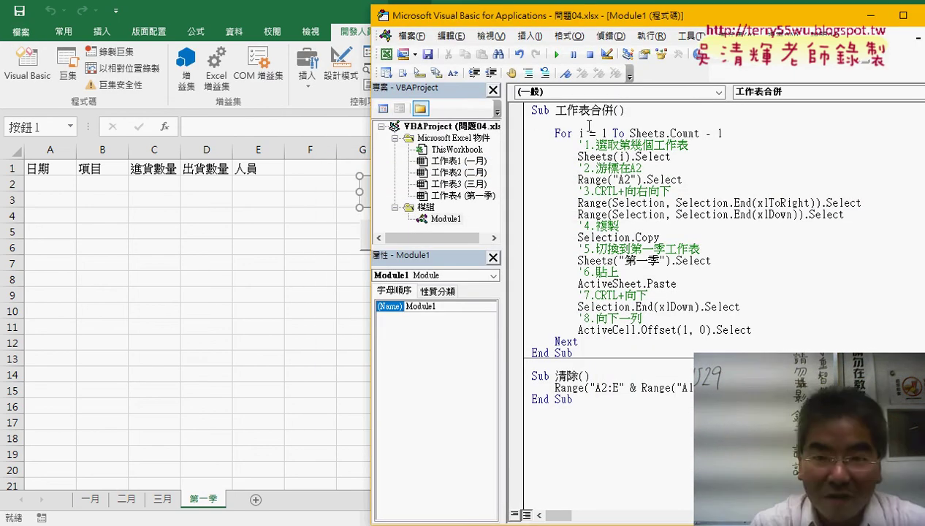
click(589, 124)
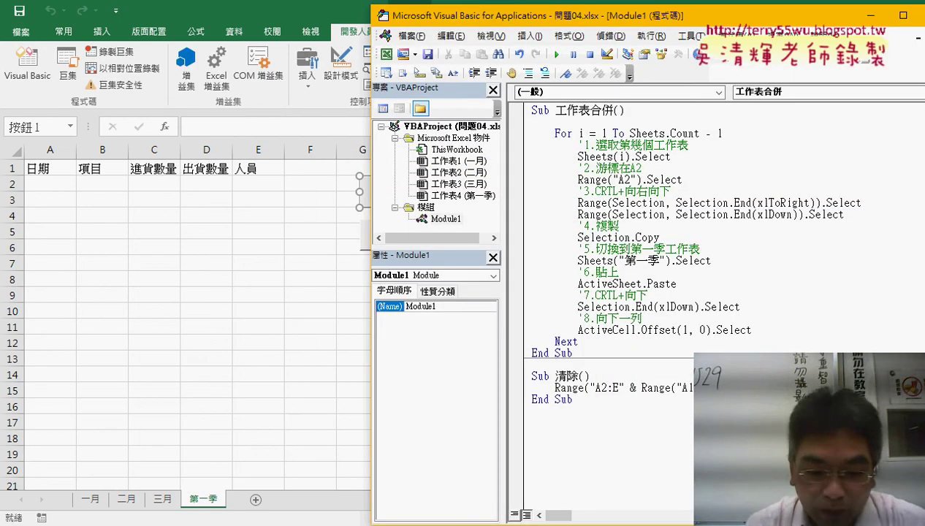
text(range)
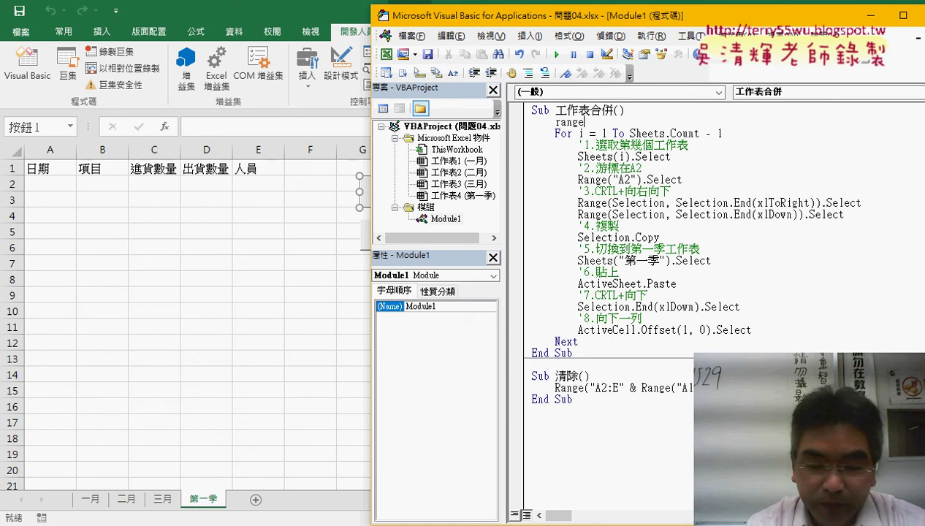
text((")
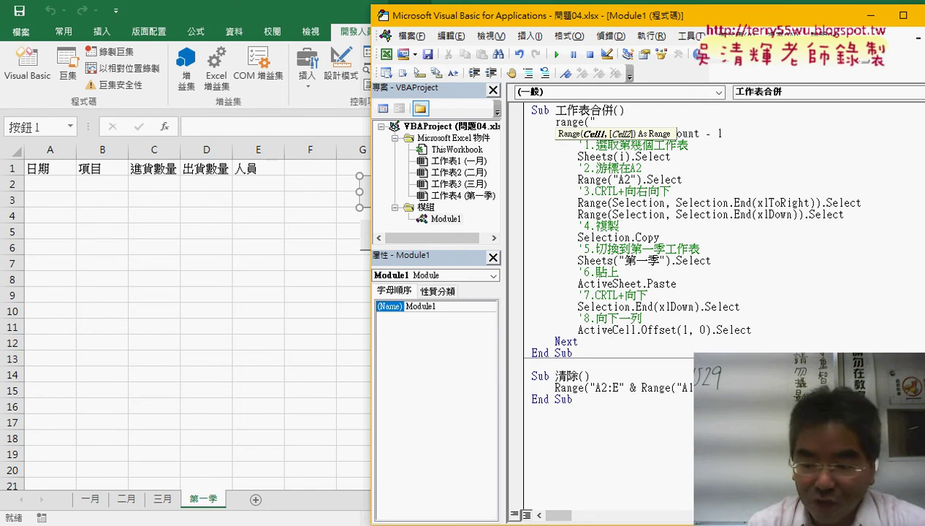
text(A2)
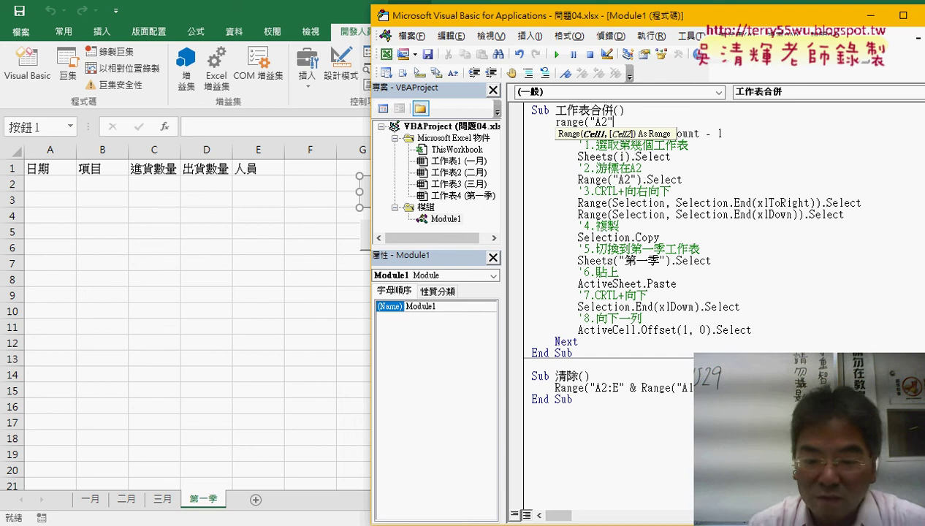
text())
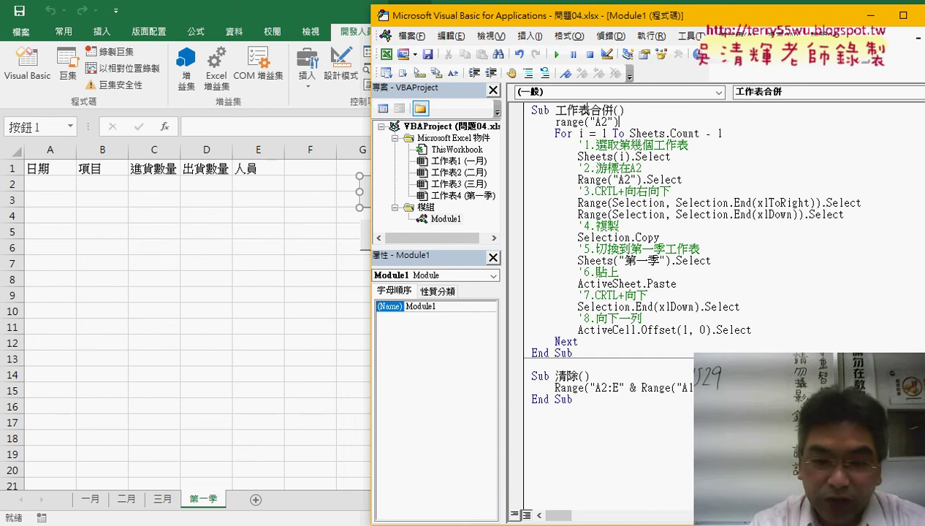
text(.se)
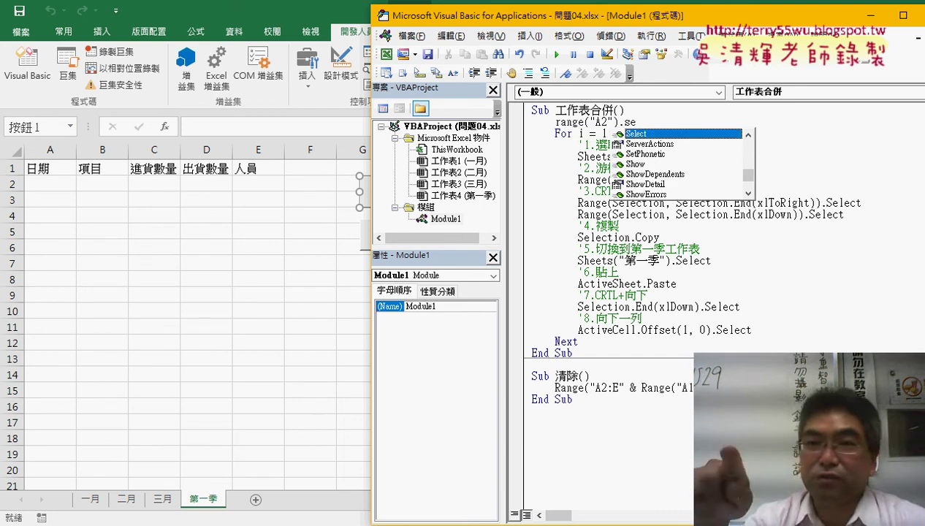
key(Tab)
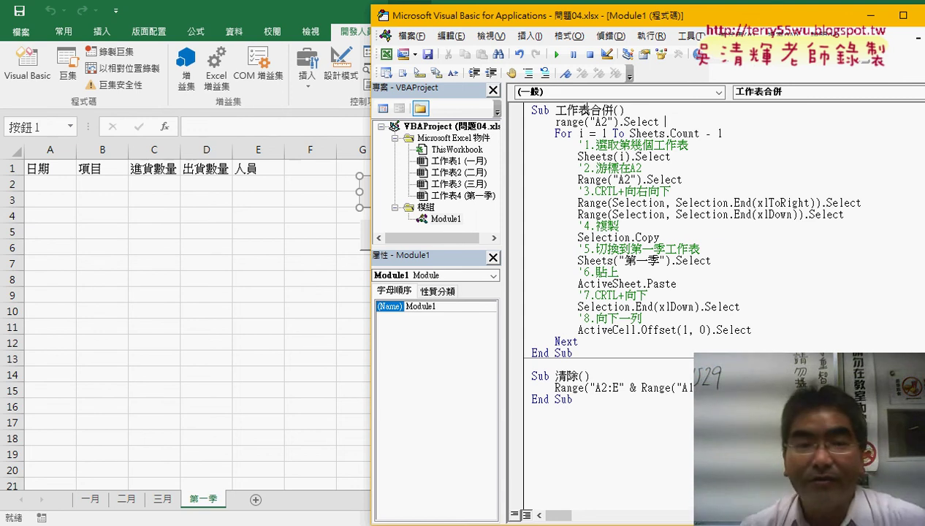
click(636, 202)
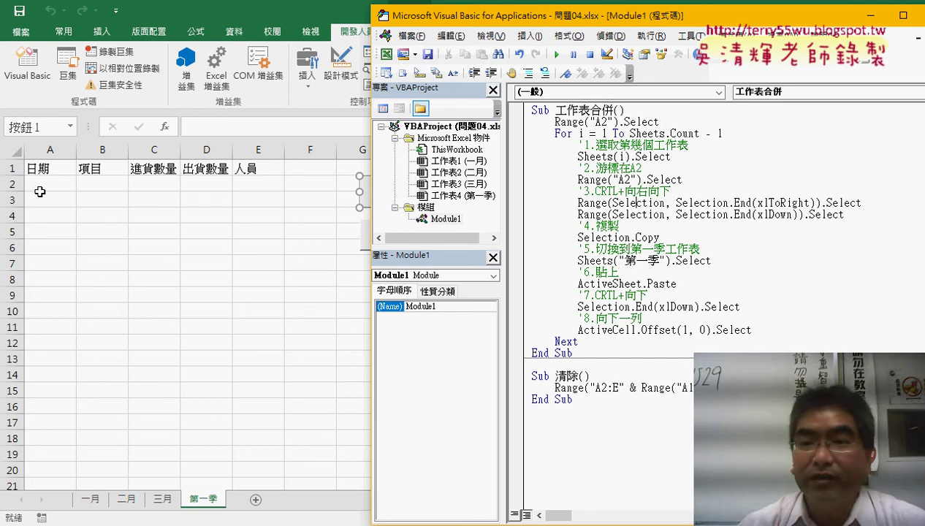
Add a Sheets("第一季").Select line above Range("A2").Select in the macro.
click(623, 110)
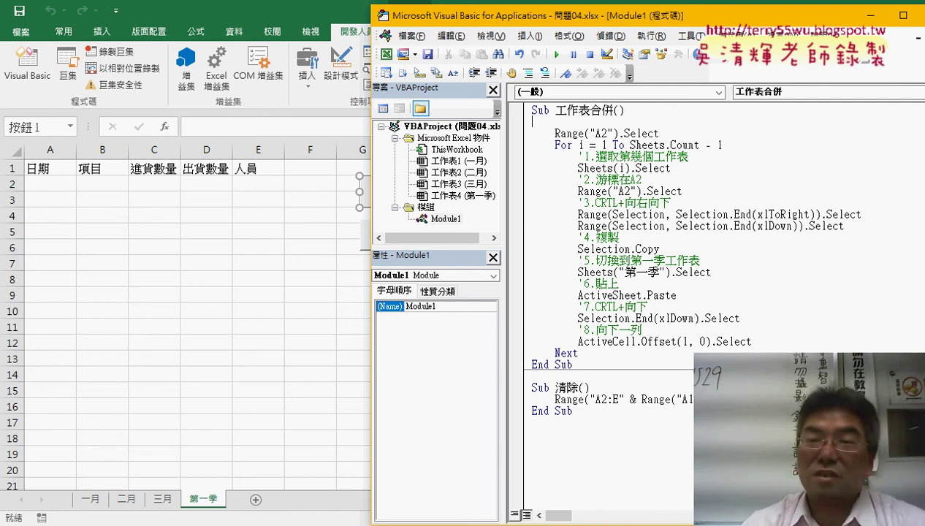
key(Return)
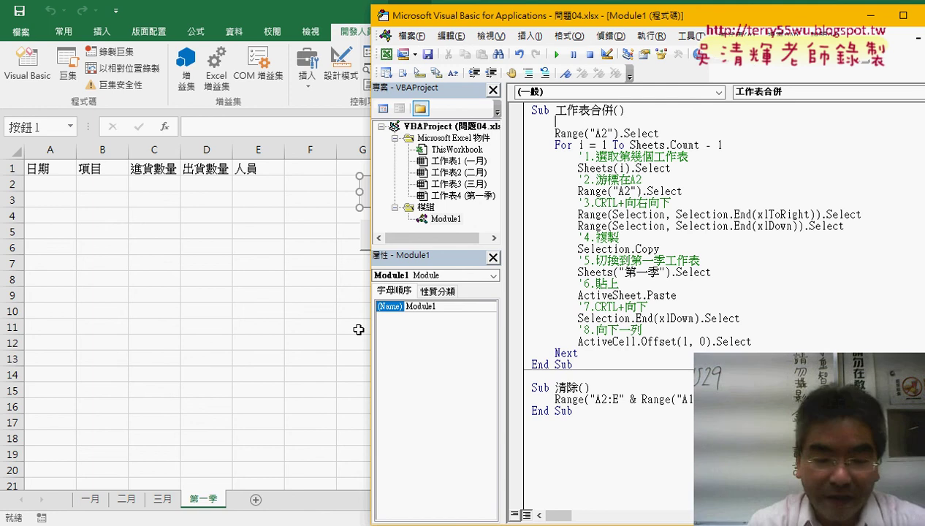
text(se)
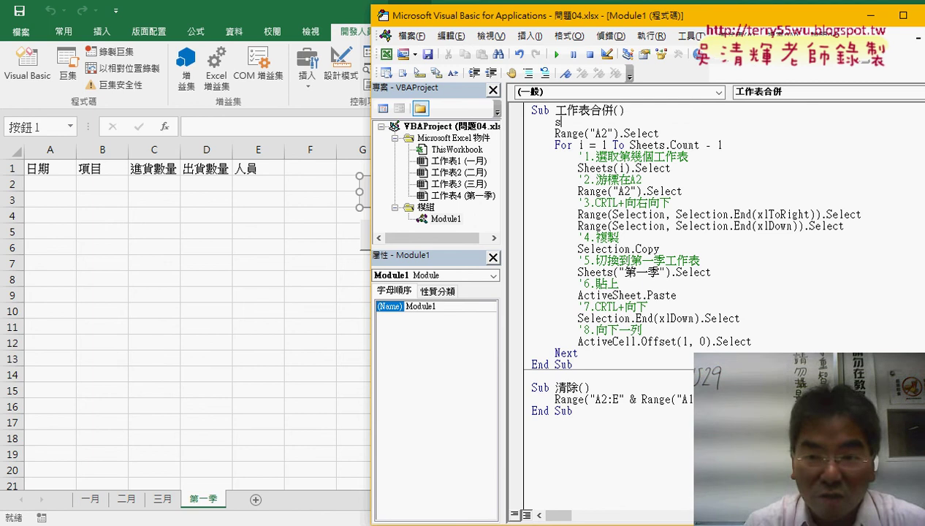
text(heet)
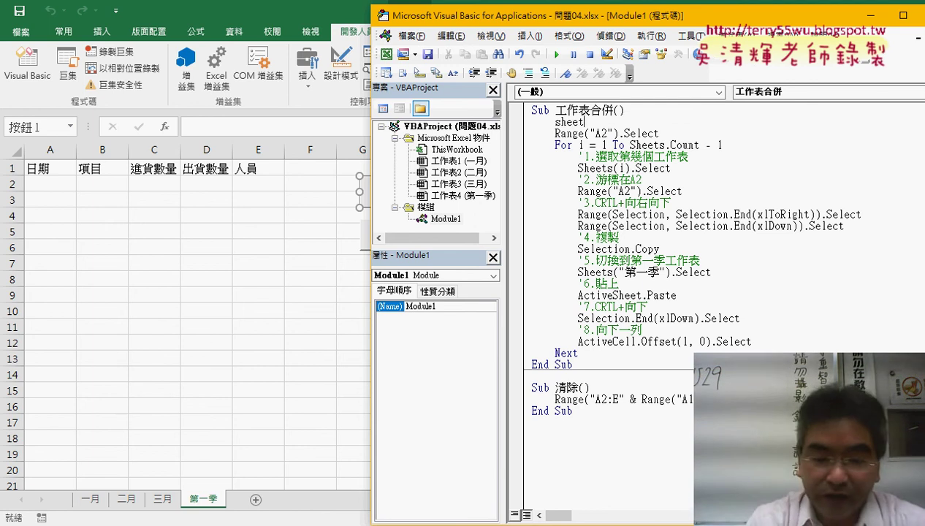
text(s()
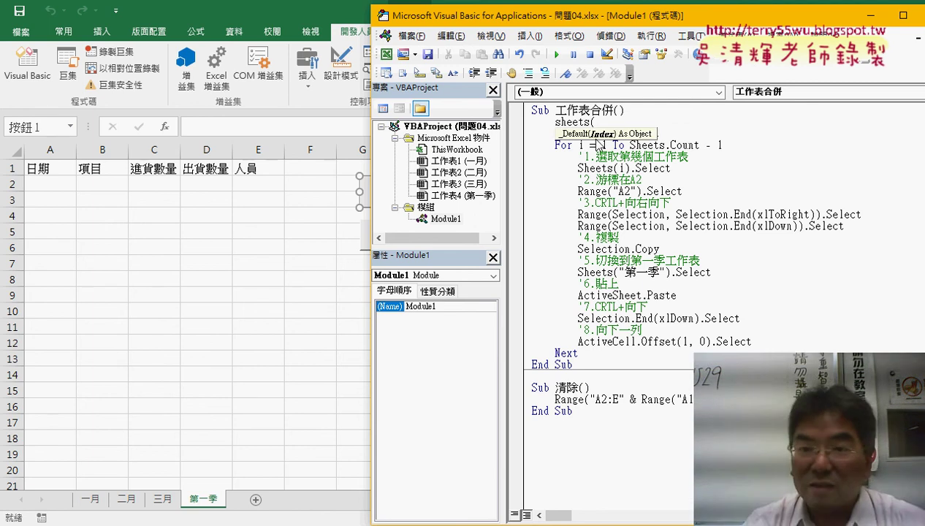
text(4)
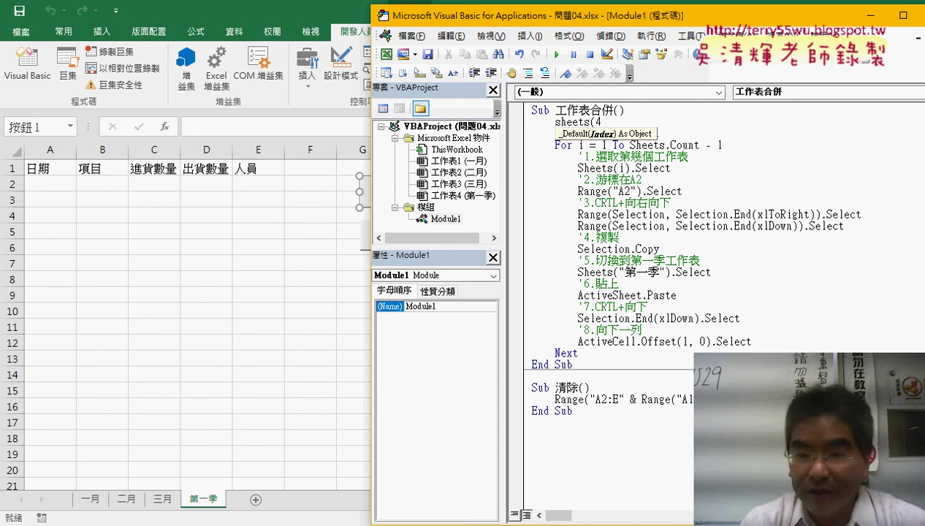
key(BackSpace)
text(")
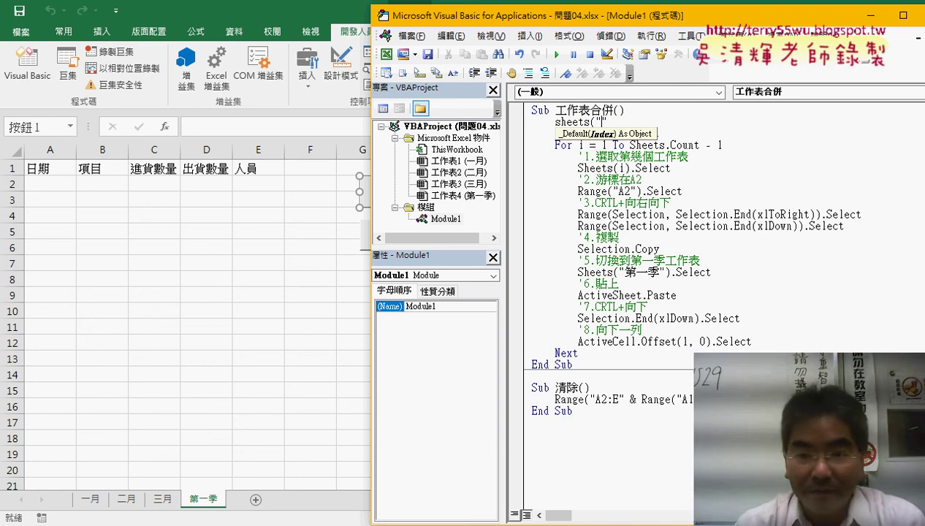
text(第一)
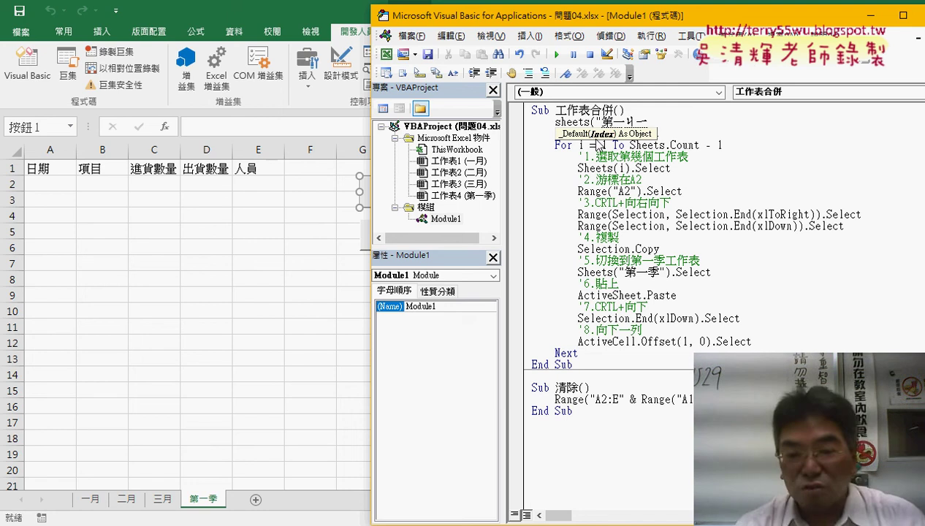
text(季").Select)
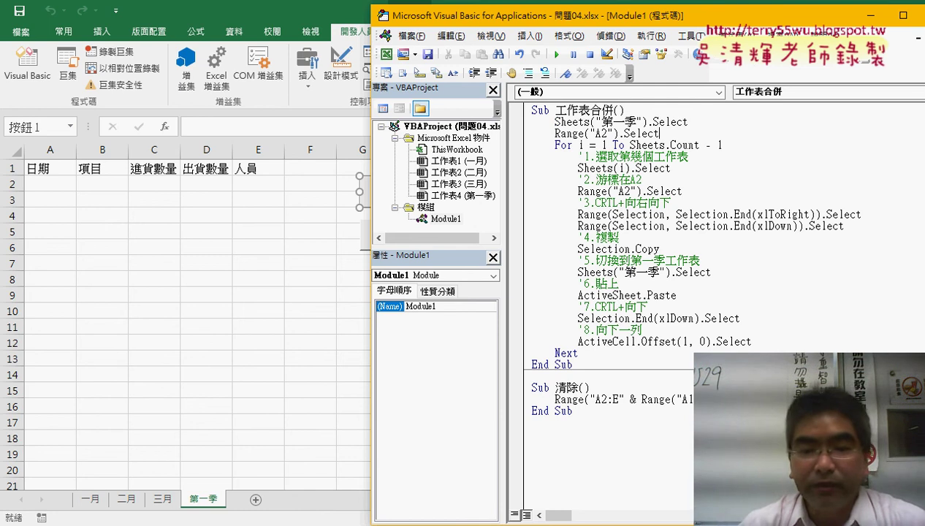
With the 三月 sheet showing, step the macro with F8 up to the Sheets("第一季").Select line.
click(162, 500)
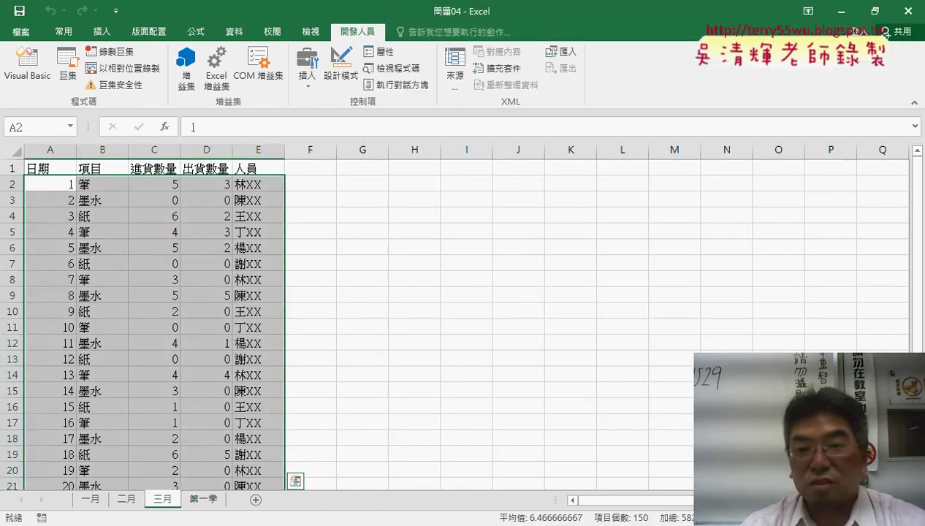
click(390, 506)
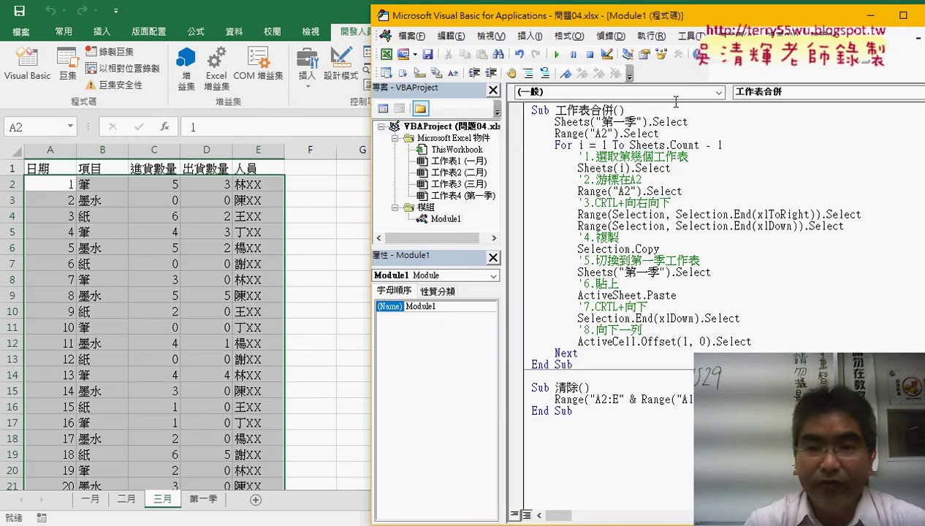
key(F8)
key(F8)
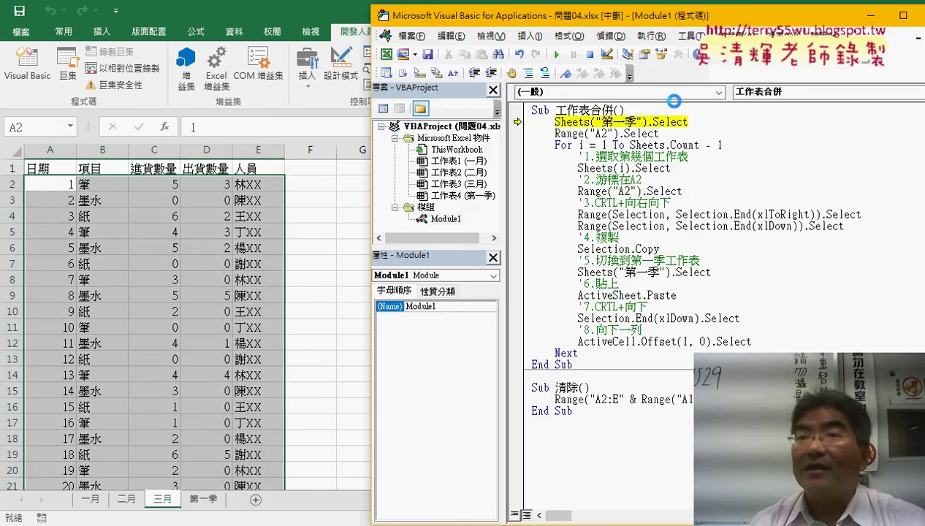
key(F8)
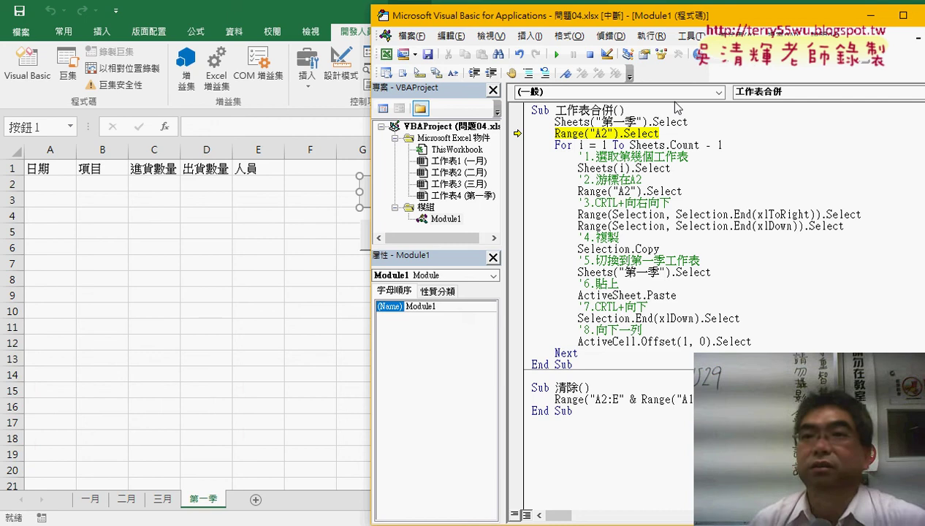
Step the macro into its loop with F8, then stop the paused run.
key(F8)
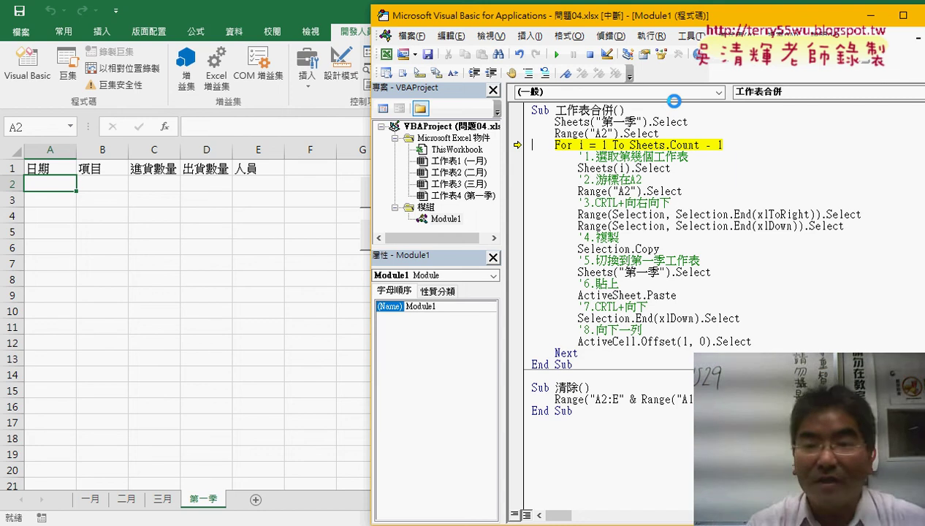
key(F8)
key(F8)
key(F8)
key(F8)
key(F8)
key(F8)
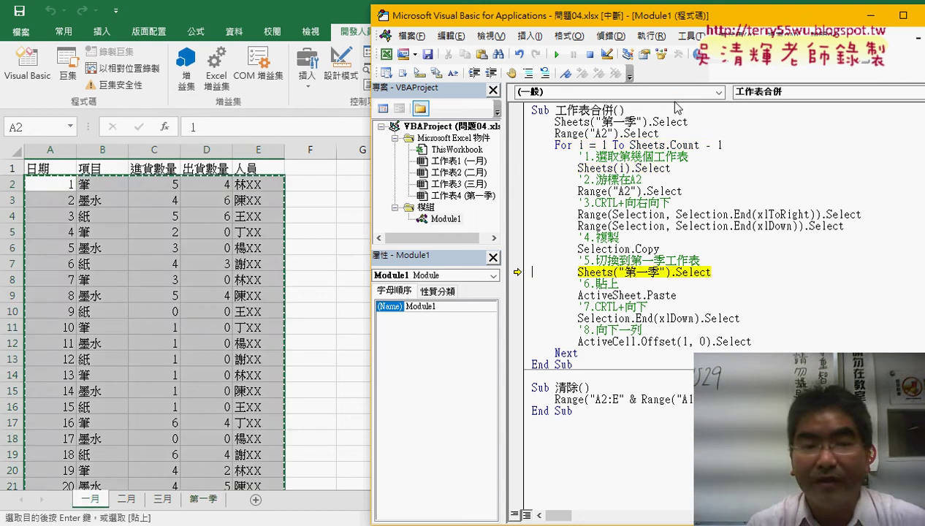
key(F8)
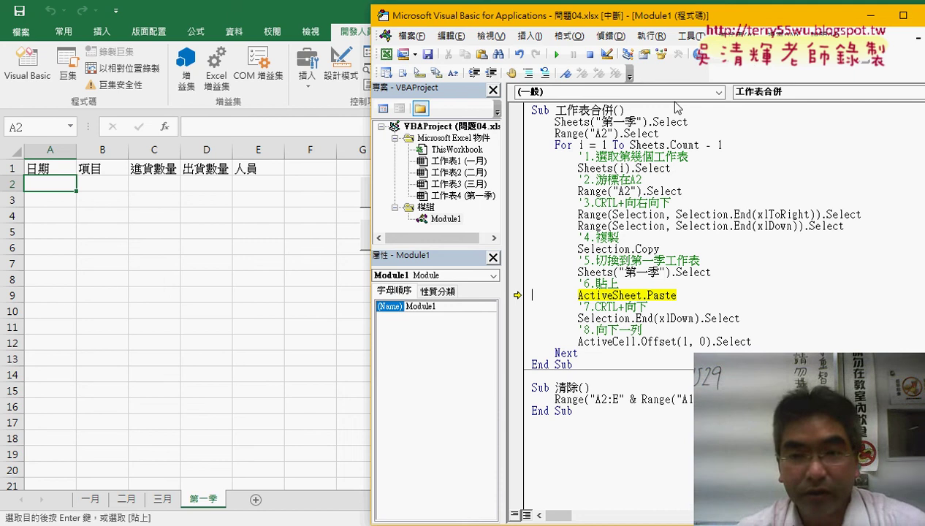
click(590, 54)
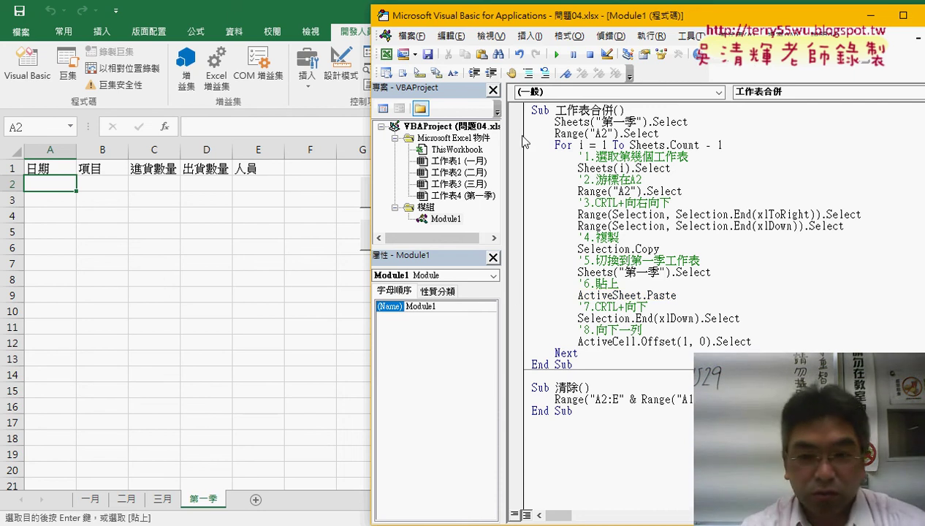
Restart stepping through the first loop pass, pasting 一月's 30 records into 第一季 rows 2–31.
key(F8)
key(F8)
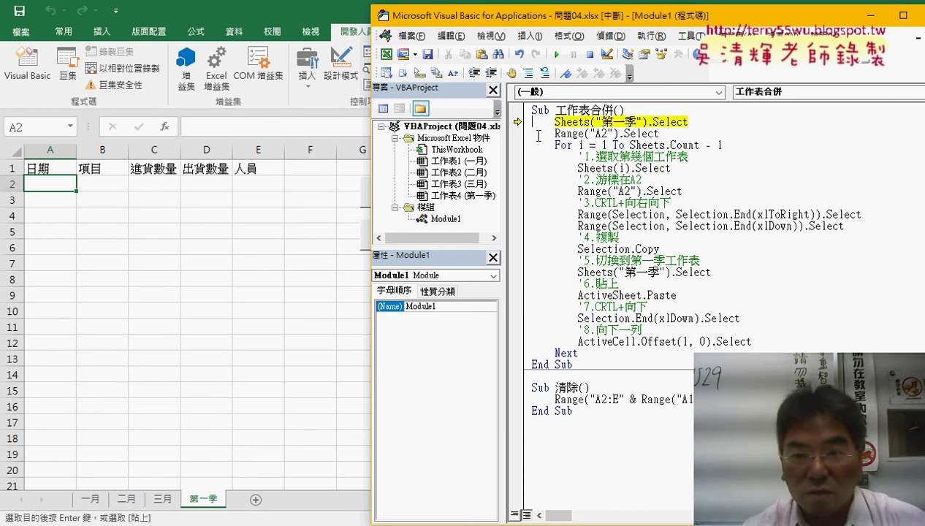
key(F8)
key(F8)
key(F8)
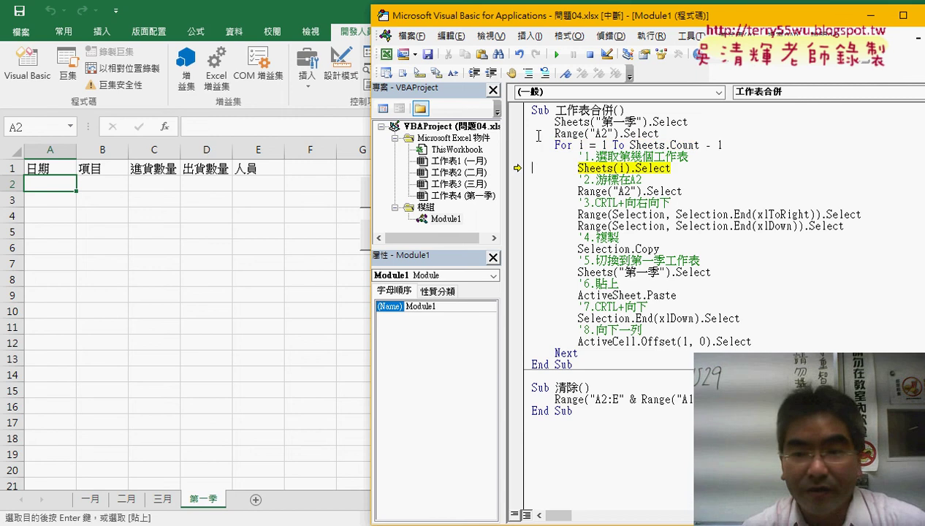
key(F8)
key(F8)
key(F8)
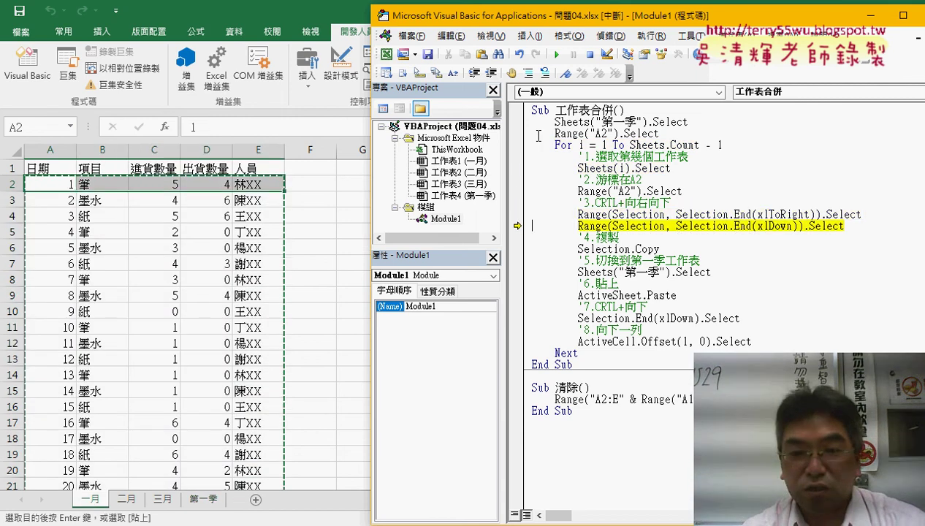
key(F8)
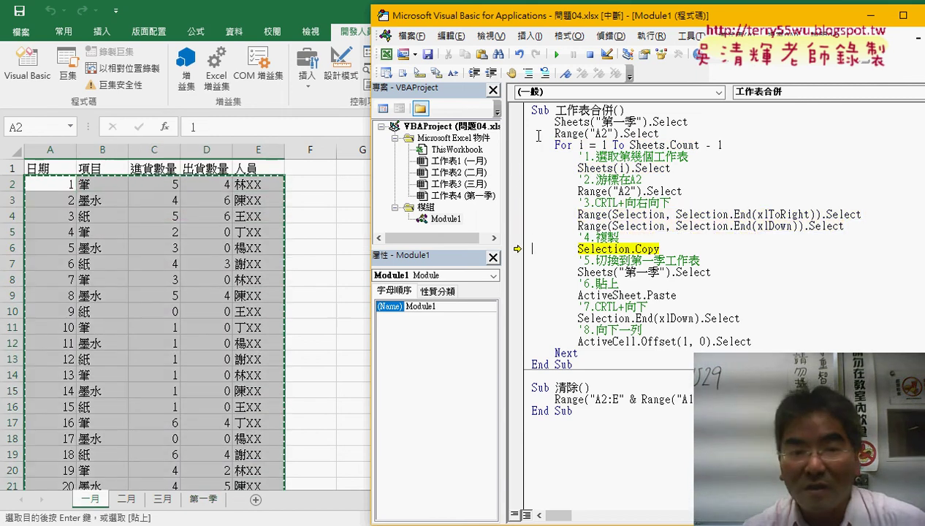
key(F8)
key(F8)
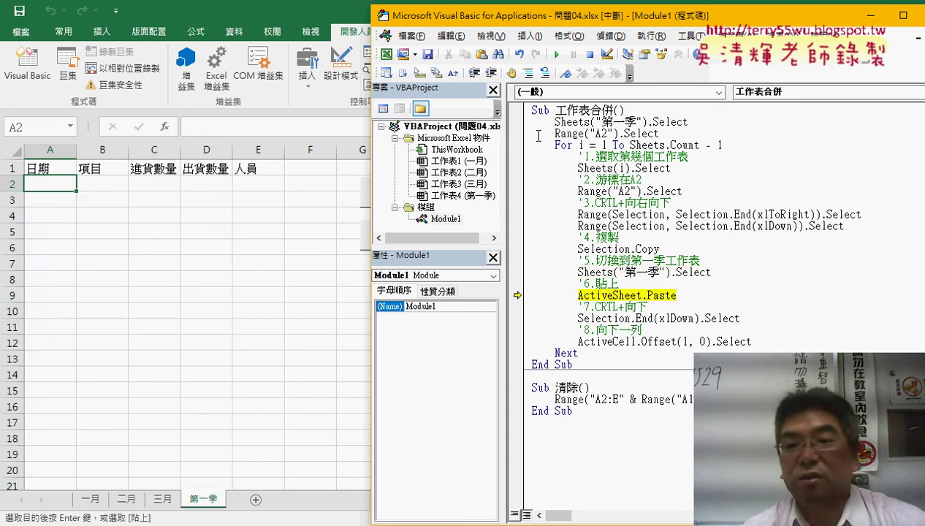
key(F8)
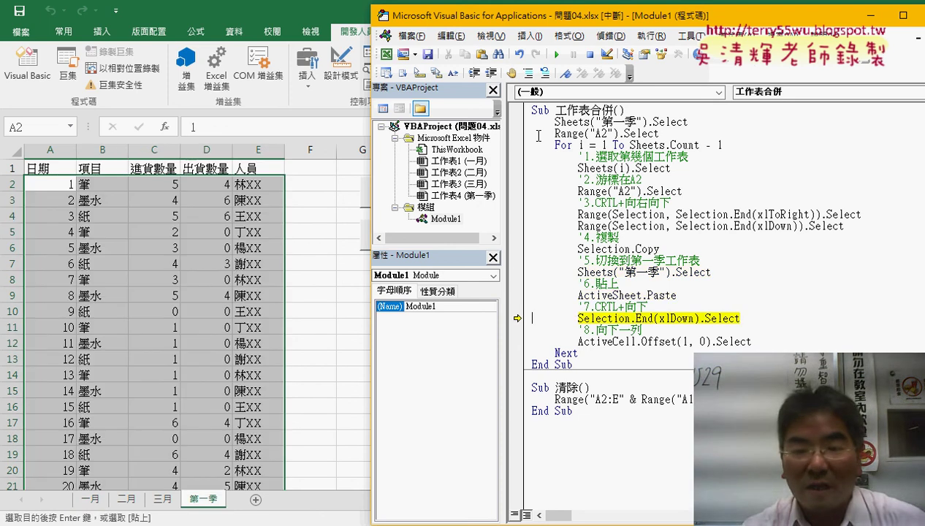
key(F8)
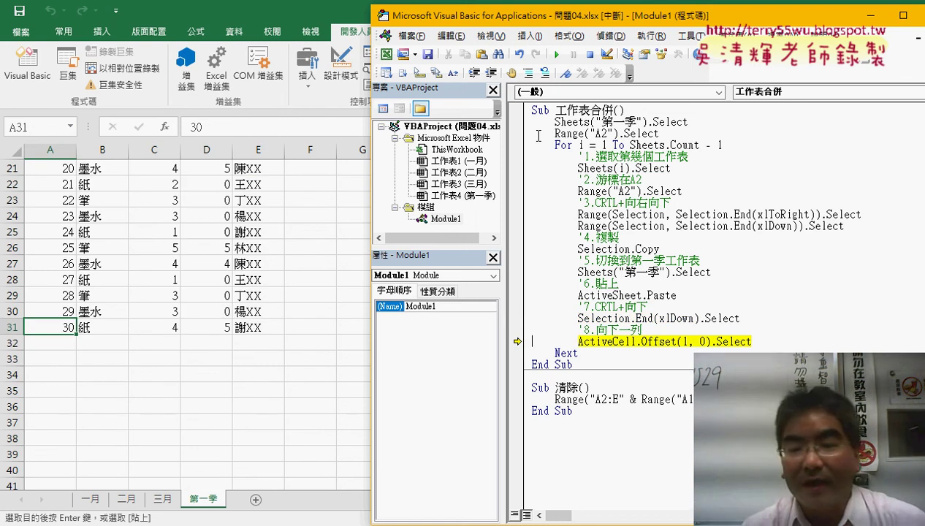
key(F8)
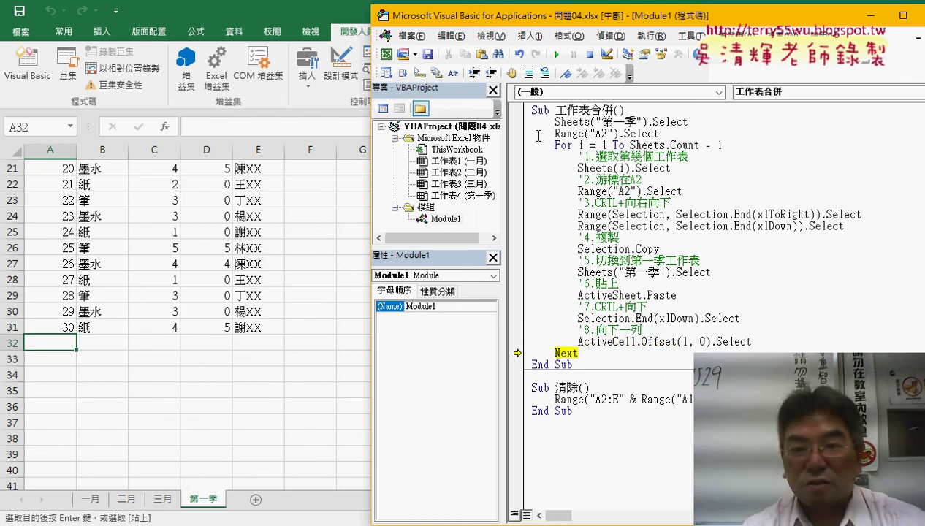
key(F8)
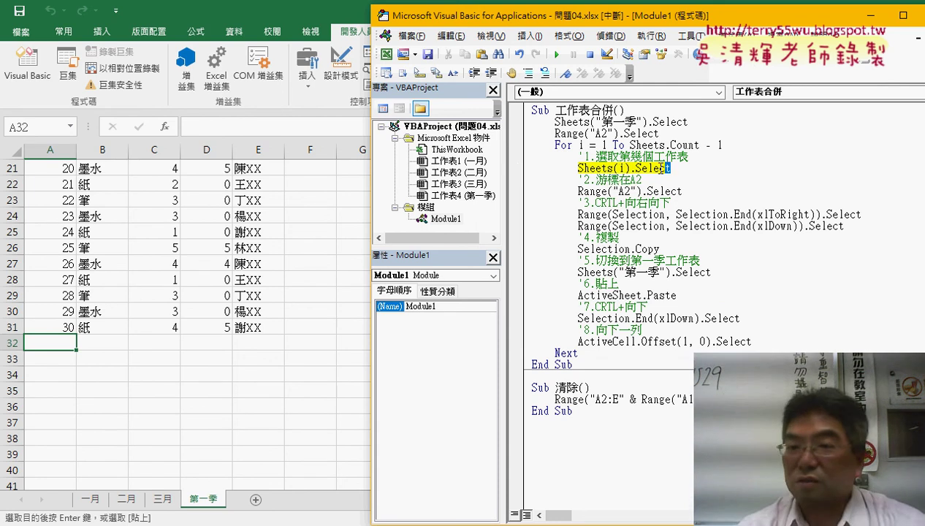
Highlight the loop counter i in Sheets(i).Select, then step the second pass to paste 二月's data into rows 32–61.
drag(671, 168, 521, 155)
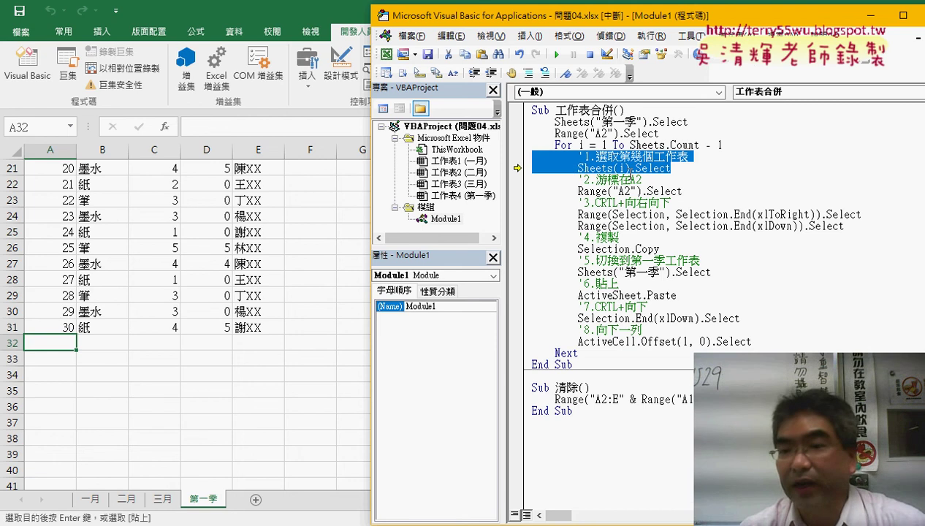
click(625, 168)
double_click(622, 168)
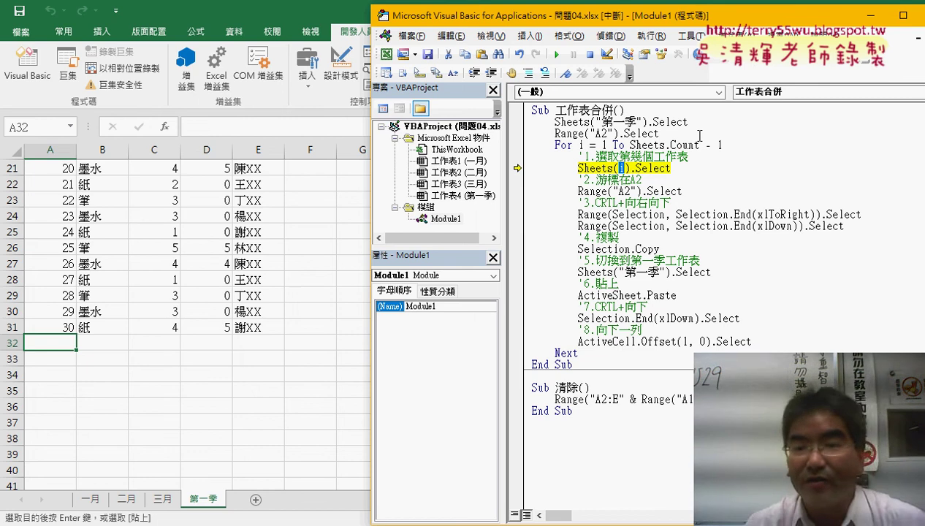
key(F8)
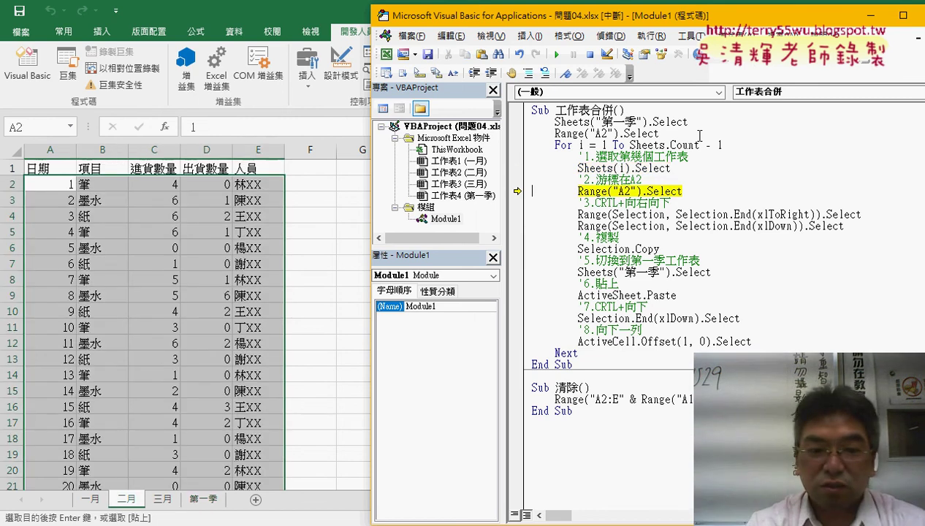
key(F8)
key(F8)
key(F8)
key(F8)
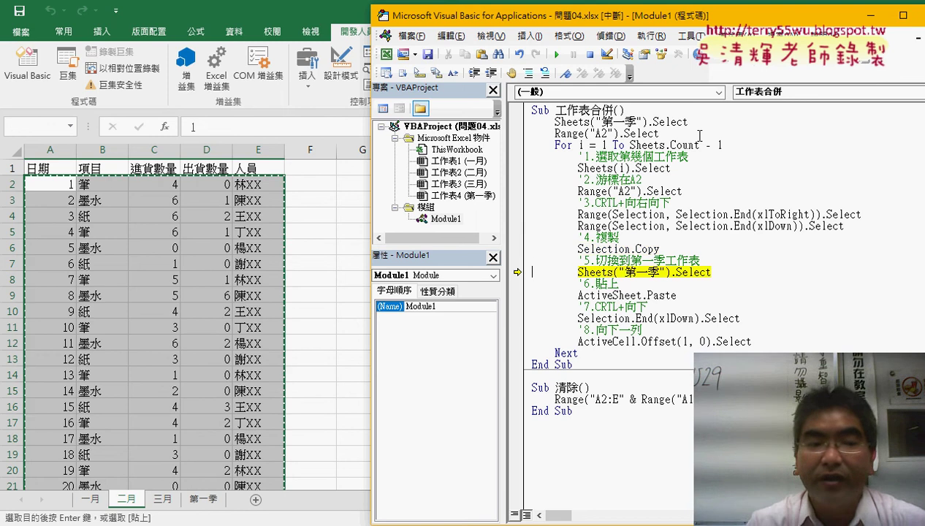
key(F8)
key(F8)
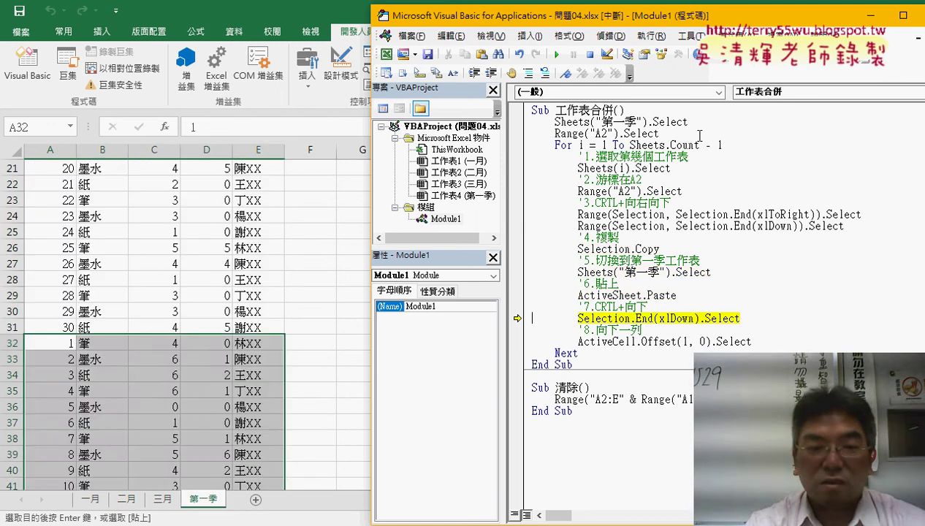
key(F8)
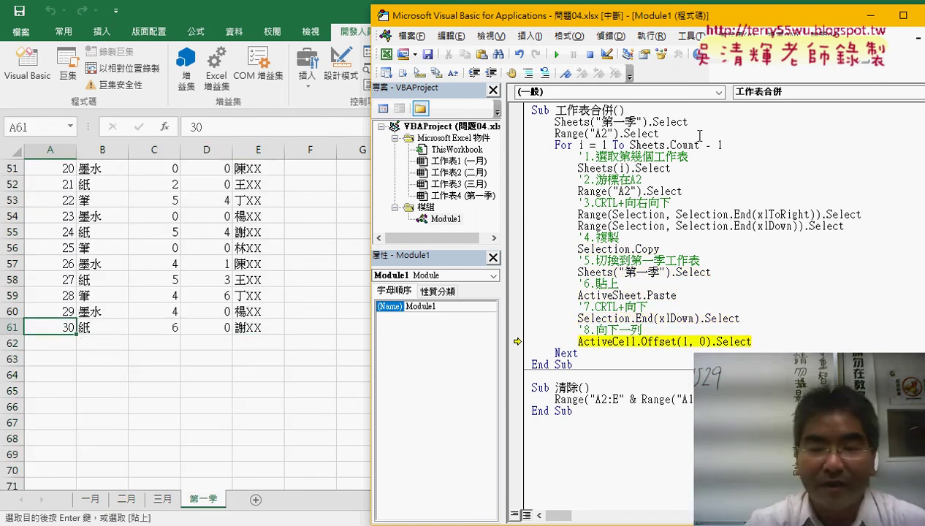
key(F8)
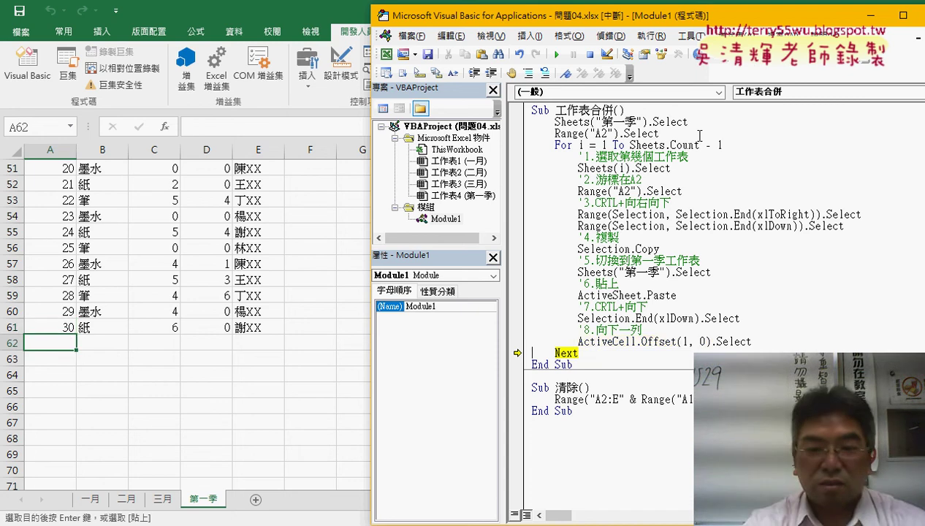
key(F8)
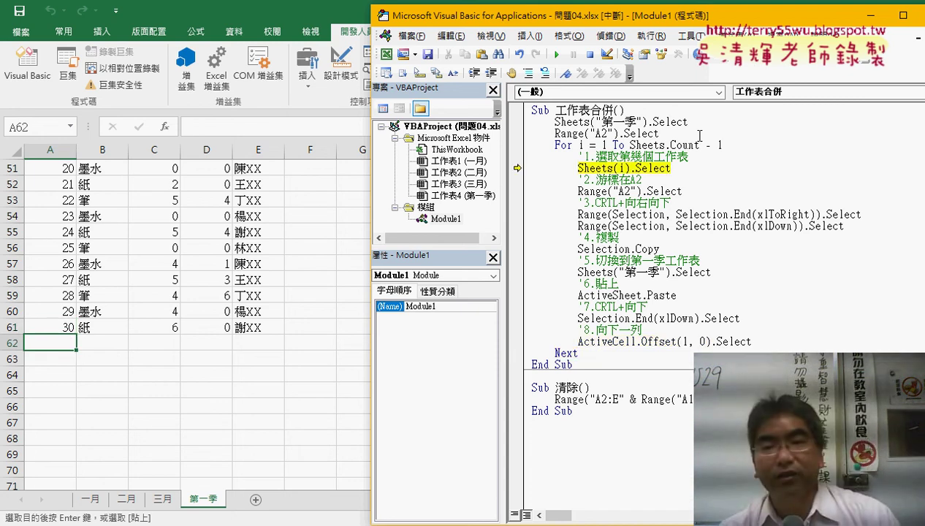
Run the rest of the macro so 三月's data fills rows 62–91, check 第一季 from A1, and return to the code.
click(558, 55)
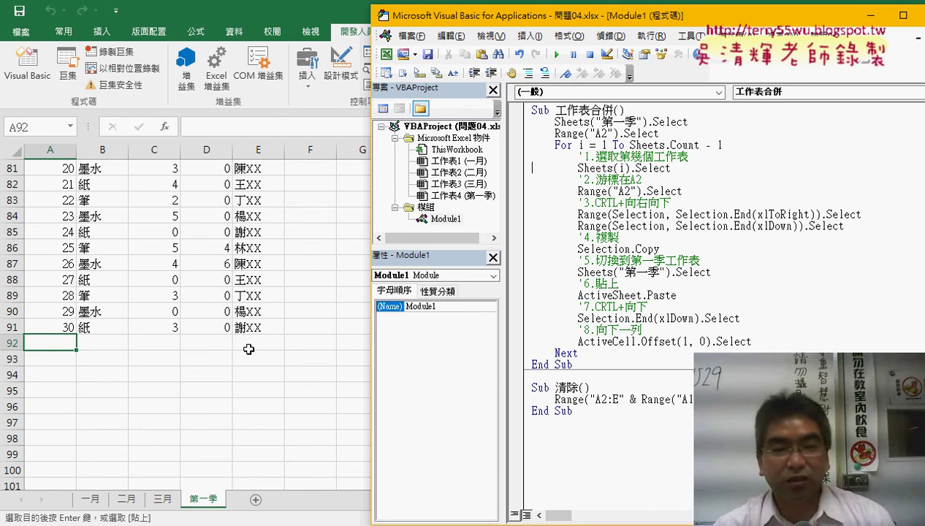
click(49, 344)
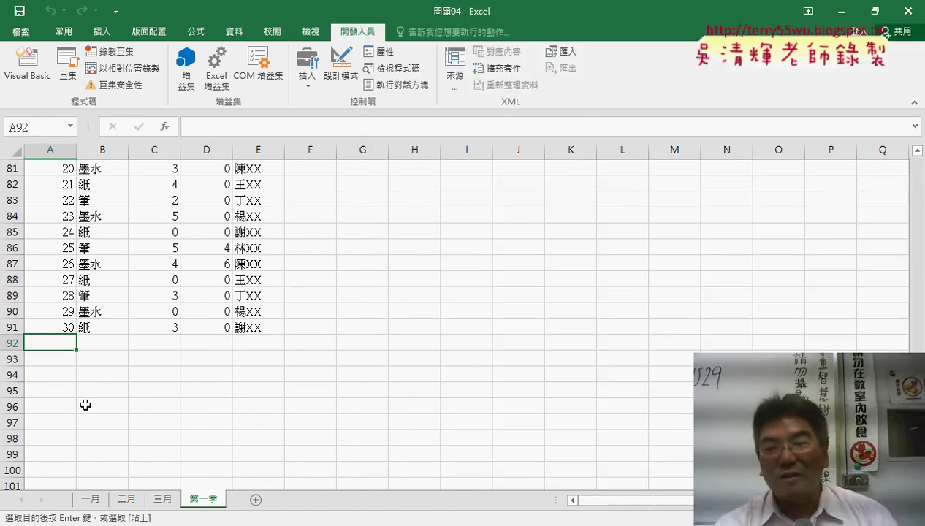
drag(913, 360, 911, 201)
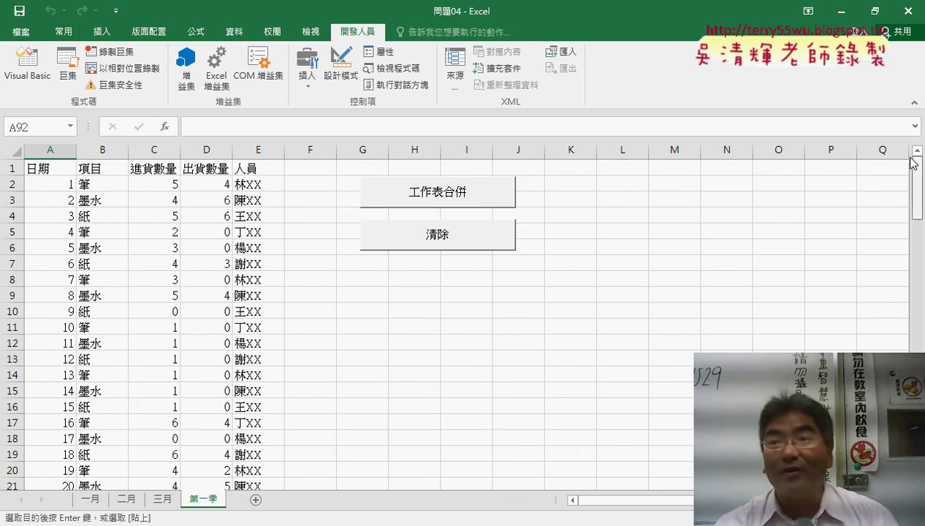
click(52, 170)
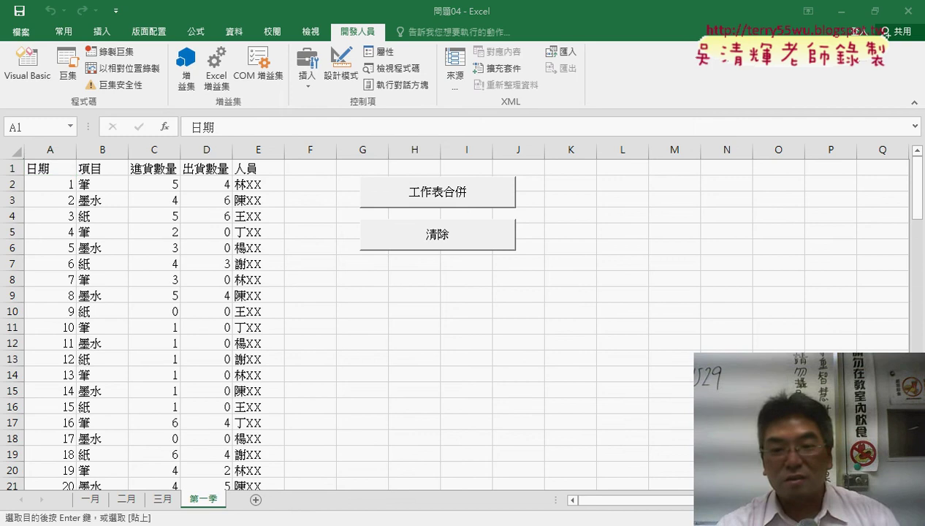
click(367, 413)
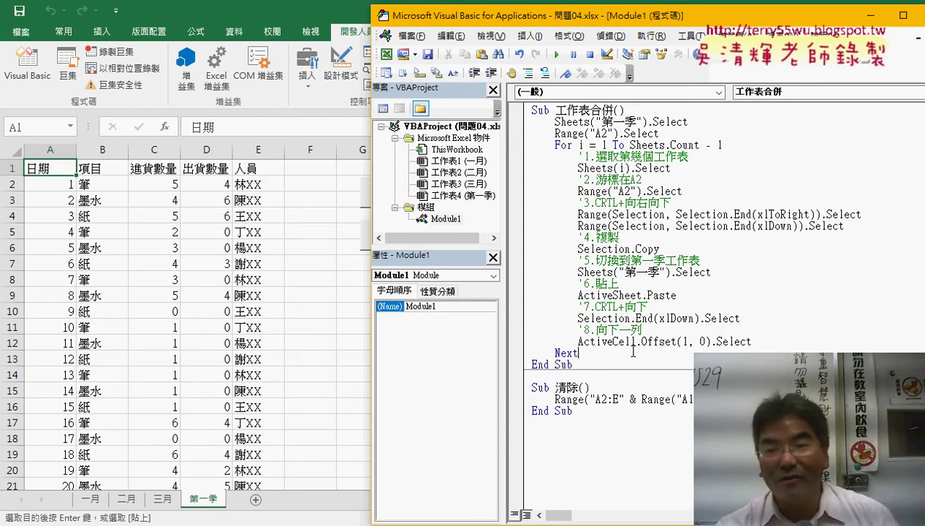
Add a Range("A1").Select line after Next so the merge macro ends on cell A1.
key(Return)
mouse_move(658, 134)
mouse_down()
mouse_move(555, 134)
mouse_move(563, 373)
mouse_move(602, 365)
mouse_up()
text(1)
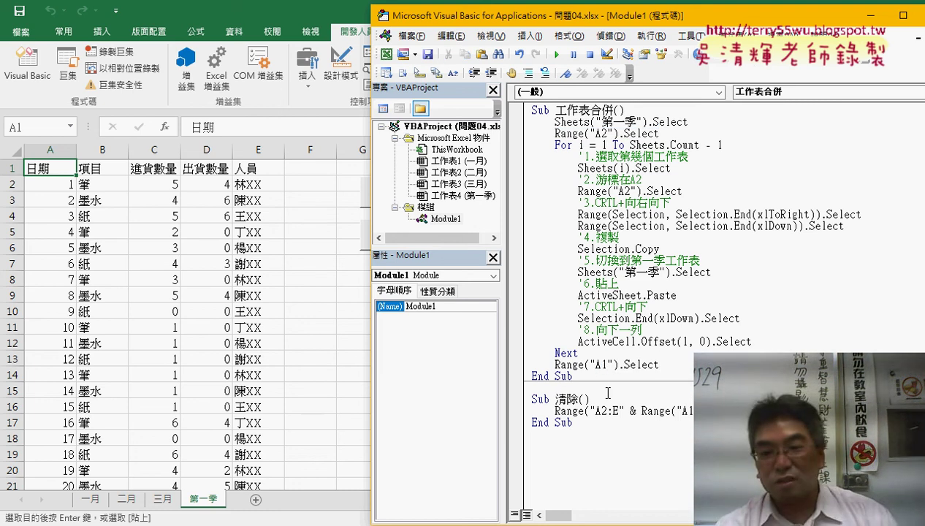
drag(658, 365, 548, 364)
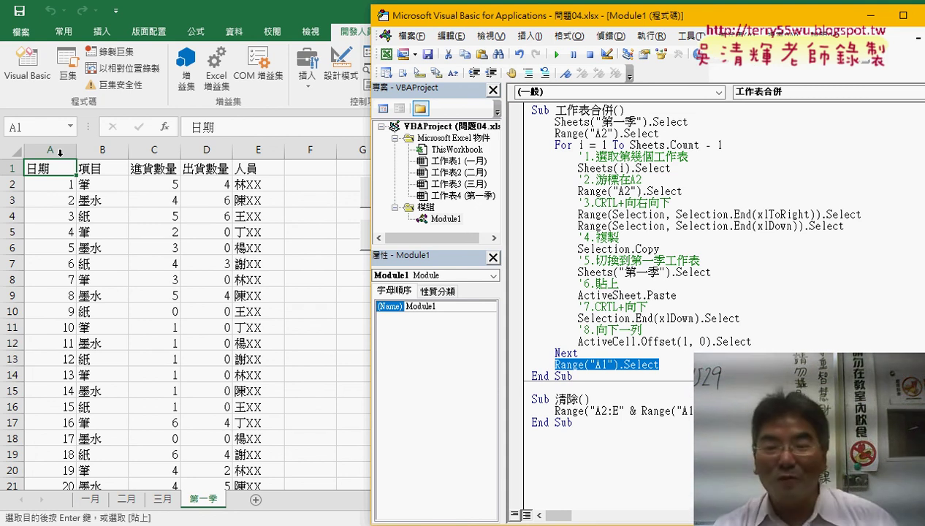
click(614, 398)
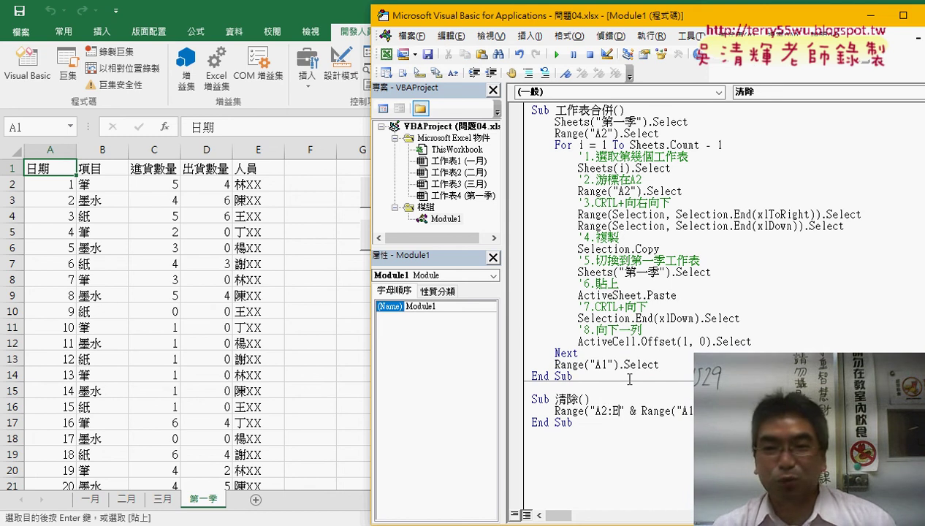
Run 清除 to empty 第一季, then run 工作表合併 to refill it with the three months' data.
click(557, 54)
click(658, 249)
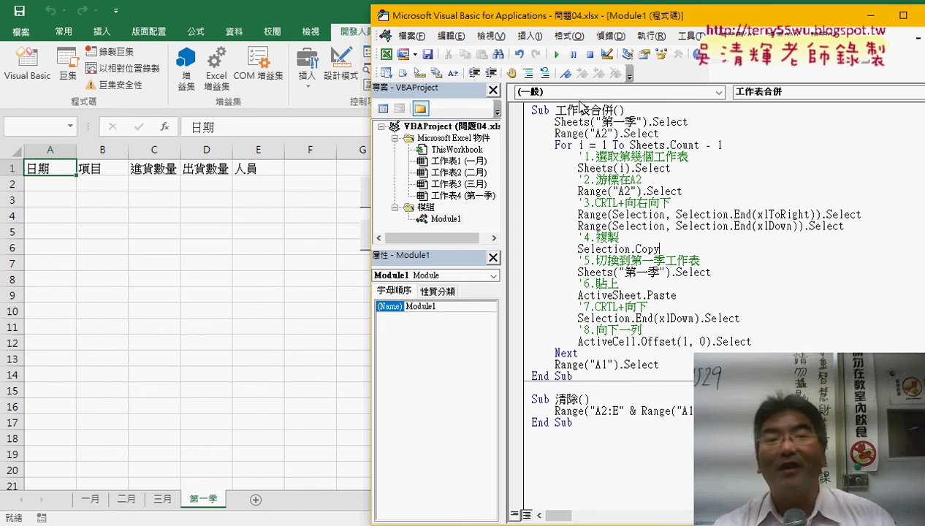
click(557, 55)
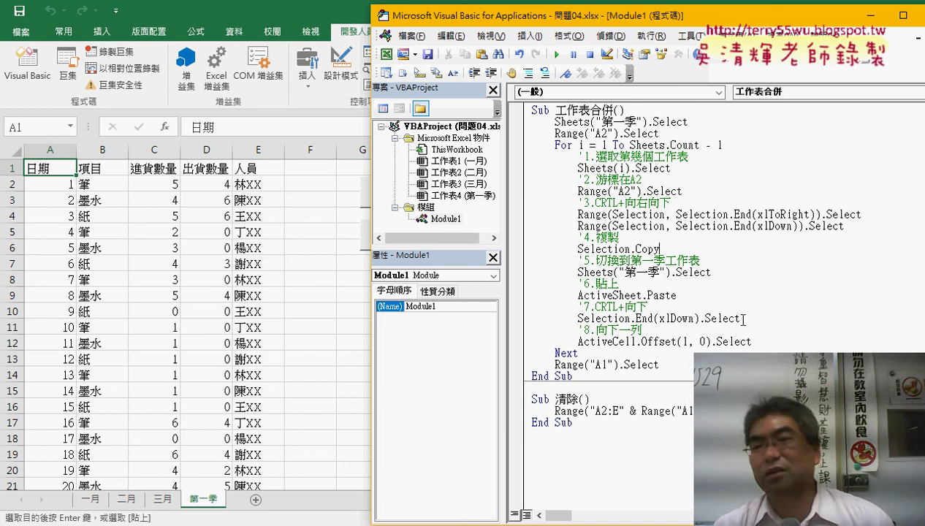
drag(743, 319, 533, 165)
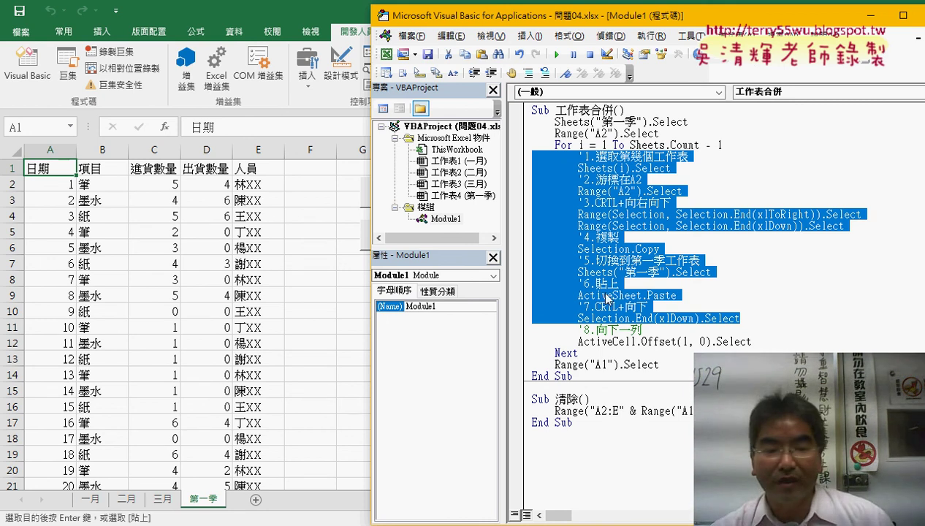
mouse_move(227, 520)
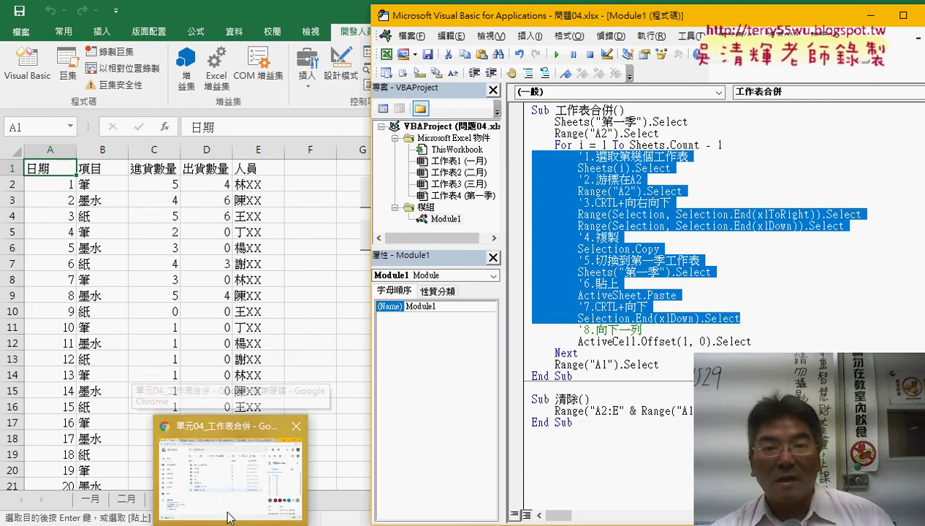
Switch to the 程式碼 Google Doc in Chrome and scroll up to the Sub 工作表合併 code.
click(252, 460)
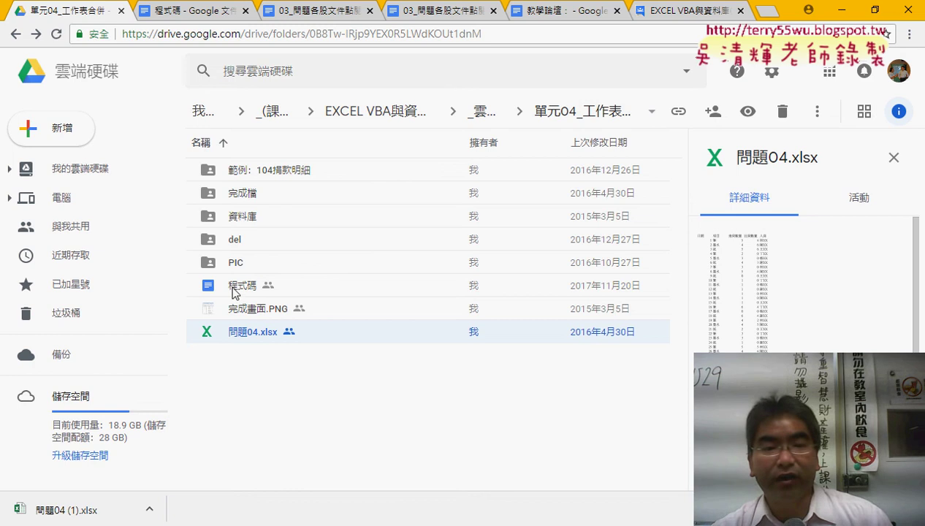
click(187, 12)
scroll(466, 325, up, 3)
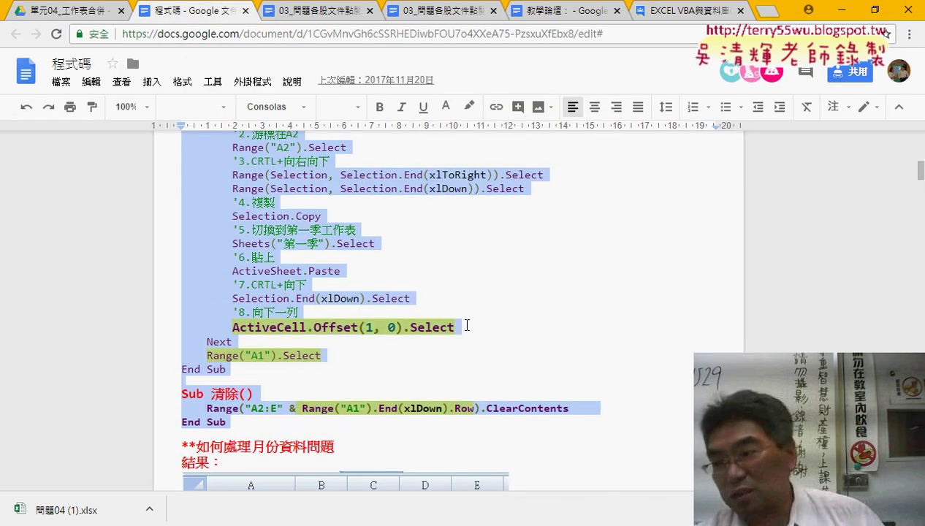
scroll(466, 326, up, 4)
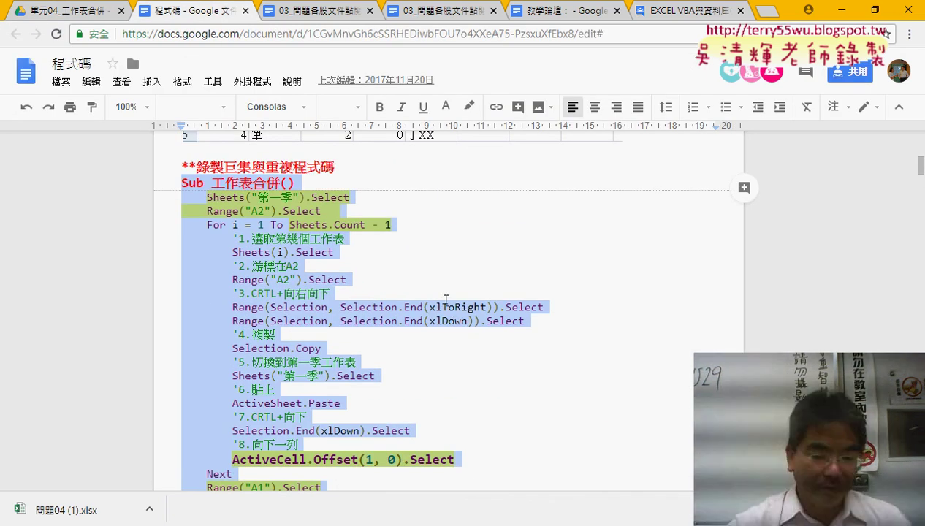